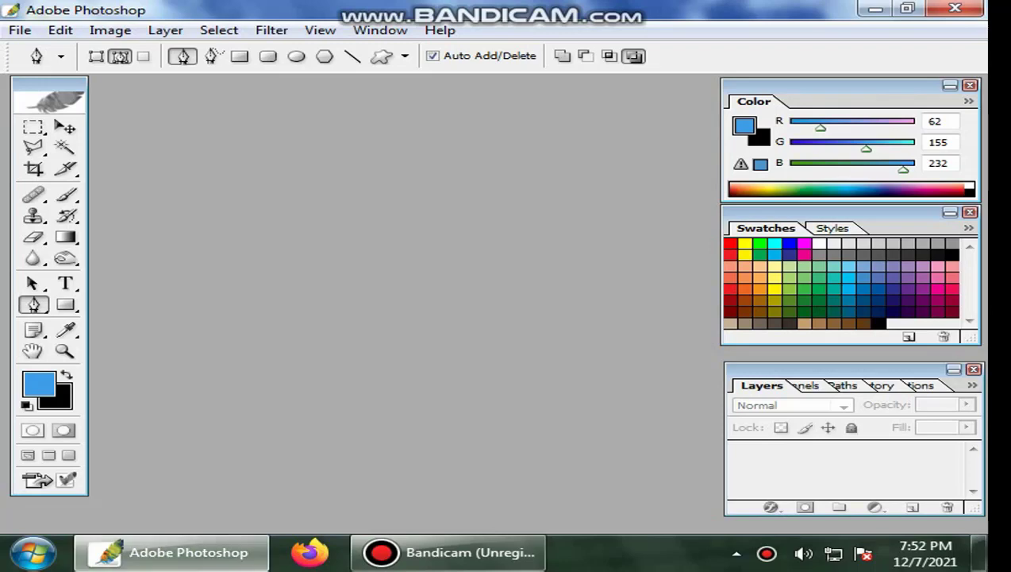
# - Open the vest cutout document from the Desktop
pyautogui.hotkey('ctrl', 'o')
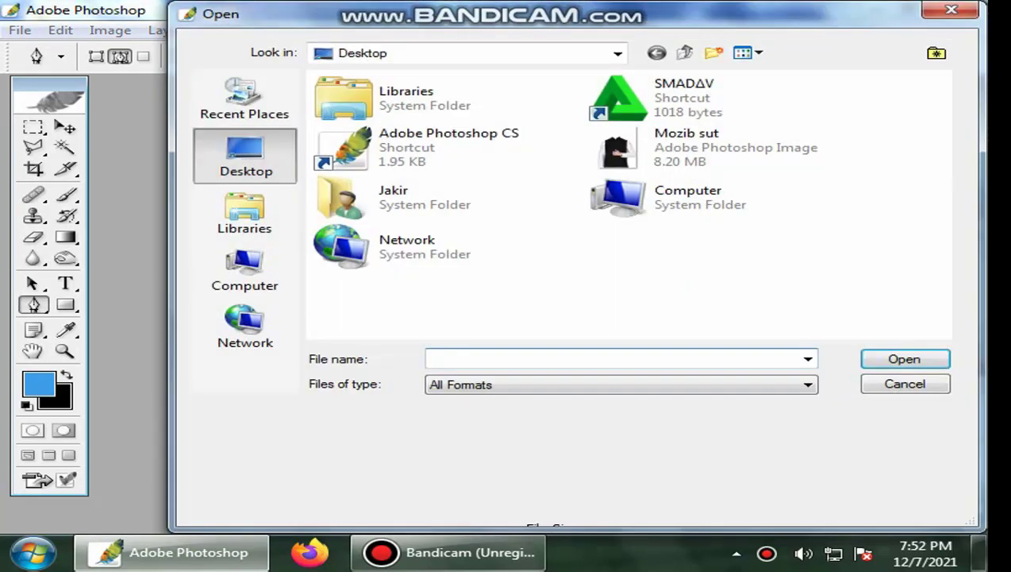
pyautogui.click(687, 146)
pyautogui.press('Return')
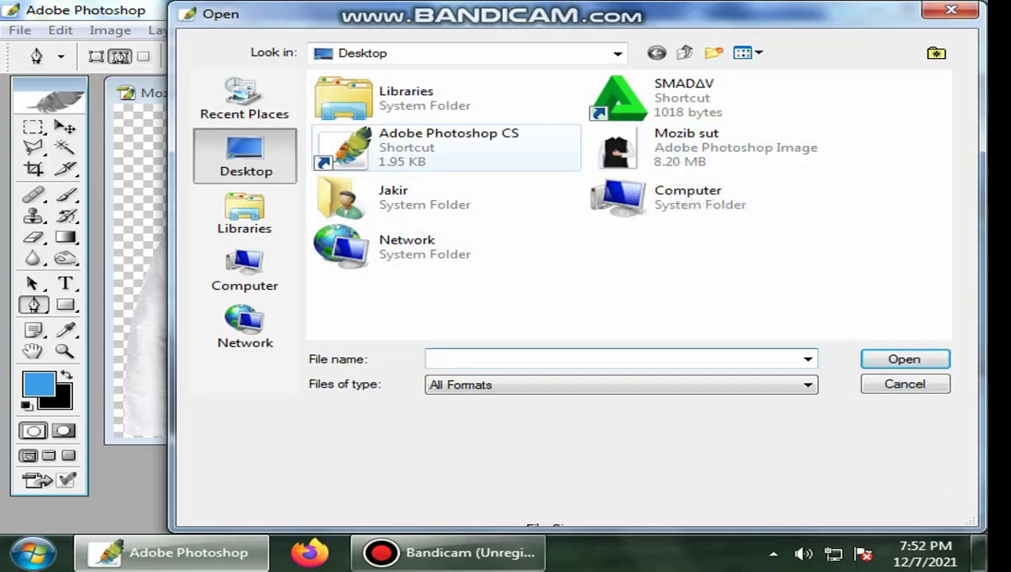
pyautogui.doubleClick(722, 197)
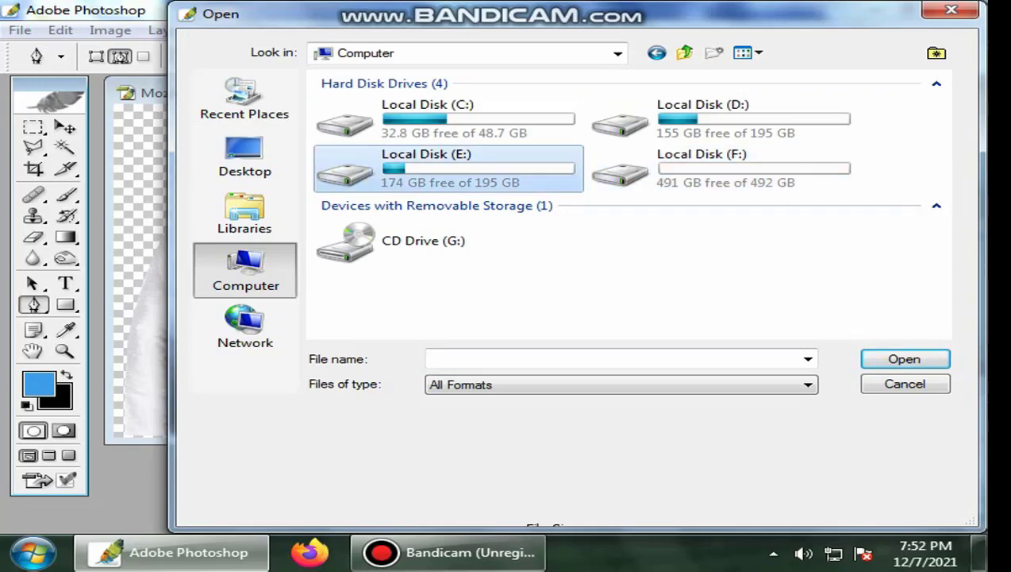
pyautogui.doubleClick(429, 166)
pyautogui.scroll(-10, 620, 206)
pyautogui.scroll(3, 635, 262)
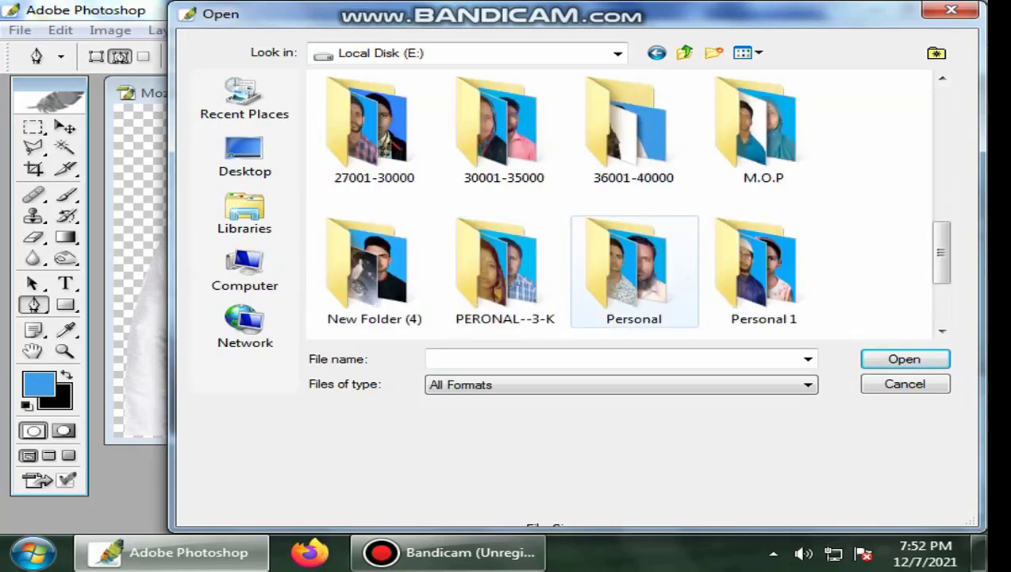
pyautogui.doubleClick(634, 127)
pyautogui.doubleClick(763, 274)
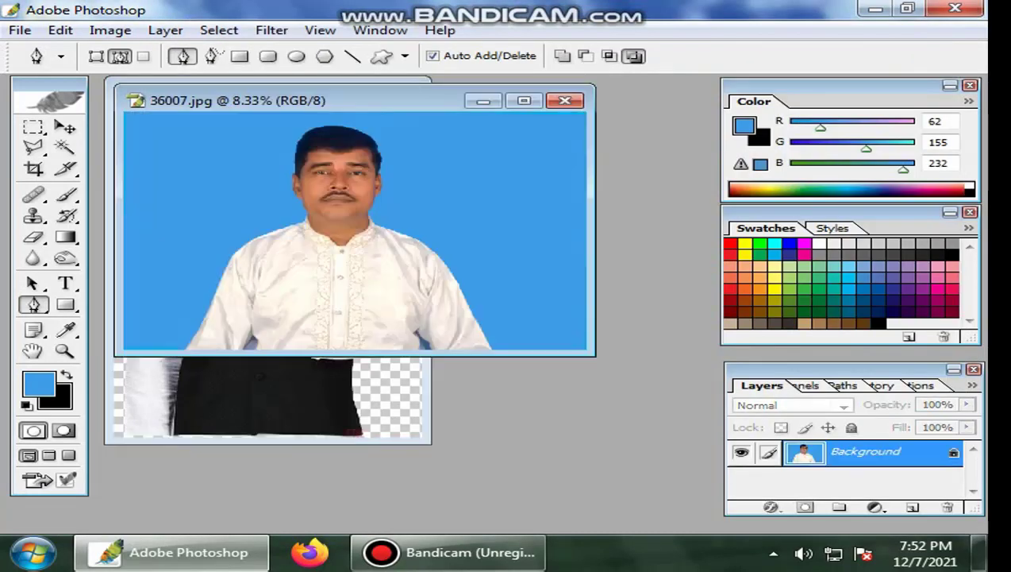
# - Drag the vest cutout into 36007.jpg as Layer 1 over the chest, viewed full screen
pyautogui.moveTo(358, 100); pyautogui.dragTo(541, 135)
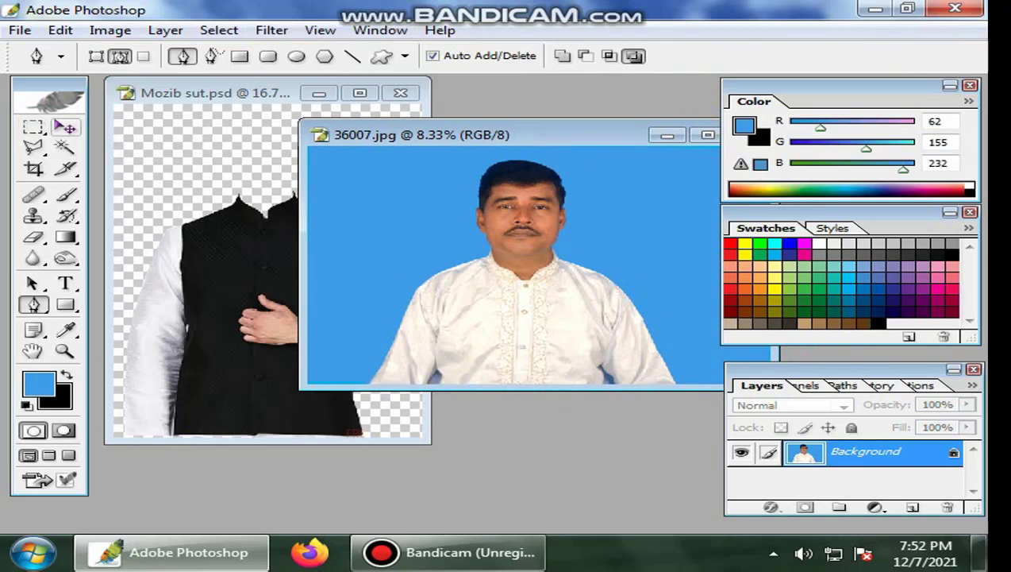
pyautogui.click(65, 127)
pyautogui.click(266, 401)
pyautogui.moveTo(266, 401)
pyautogui.mouseDown()
pyautogui.moveTo(338, 405)
pyautogui.moveTo(508, 333)
pyautogui.mouseUp()
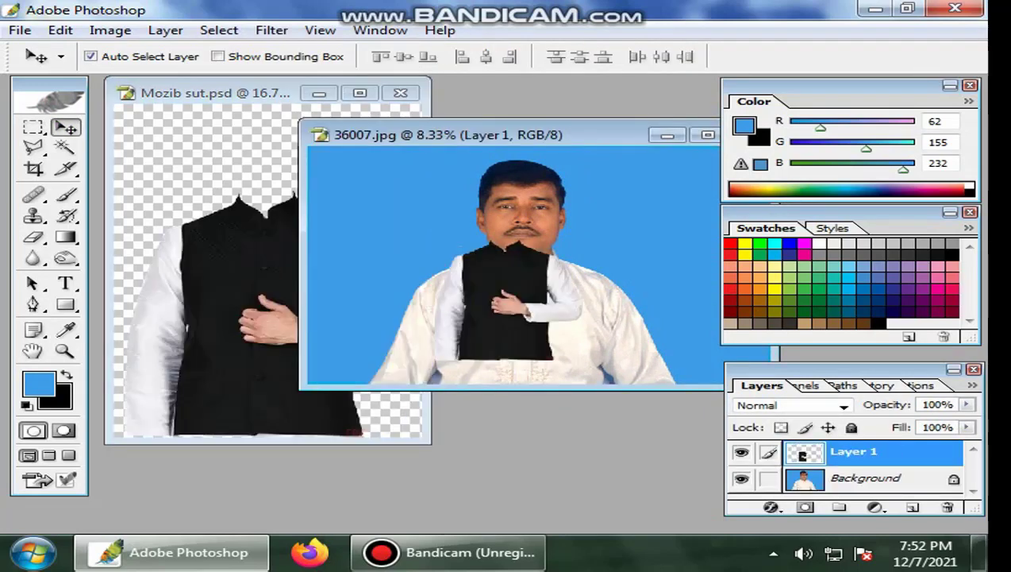
pyautogui.press('f')
pyautogui.hotkey('ctrl', '+')
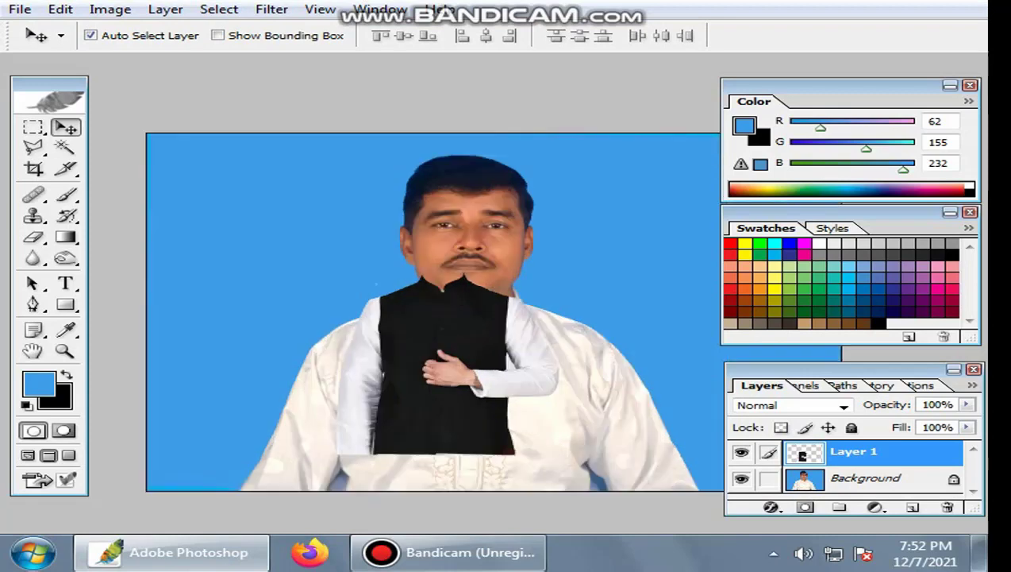
pyautogui.hotkey('ctrl', '-')
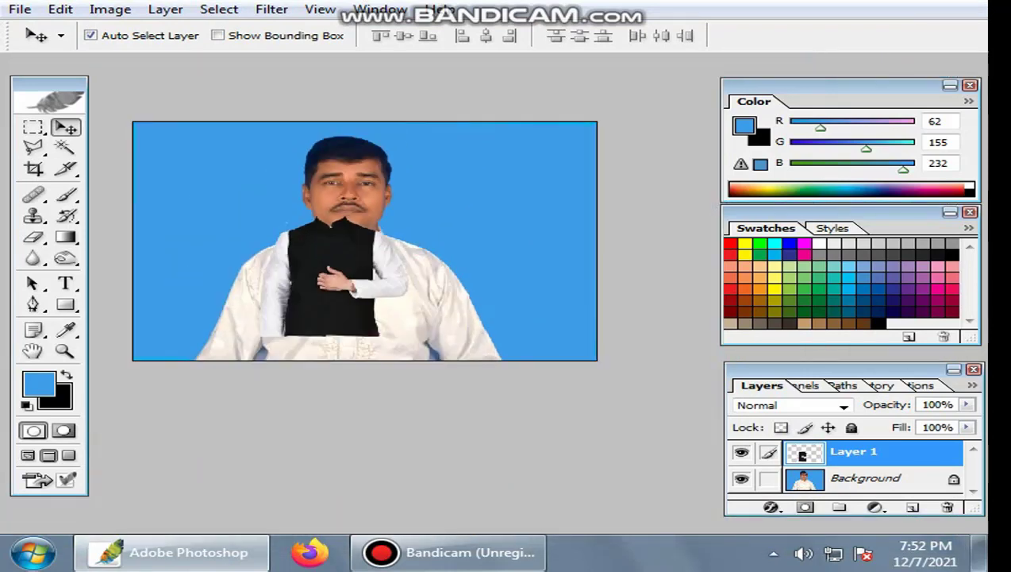
# - Enlarge the vest to about 187% and move it over the man's body
pyautogui.hotkey('ctrl', 't')
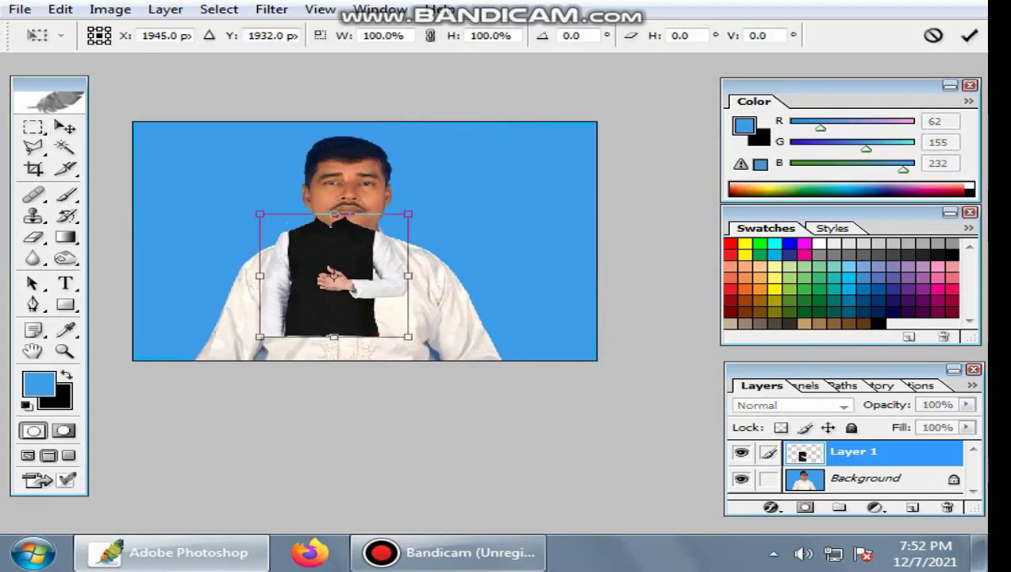
pyautogui.moveTo(408, 337); pyautogui.dragTo(538, 444)
pyautogui.press('Return')
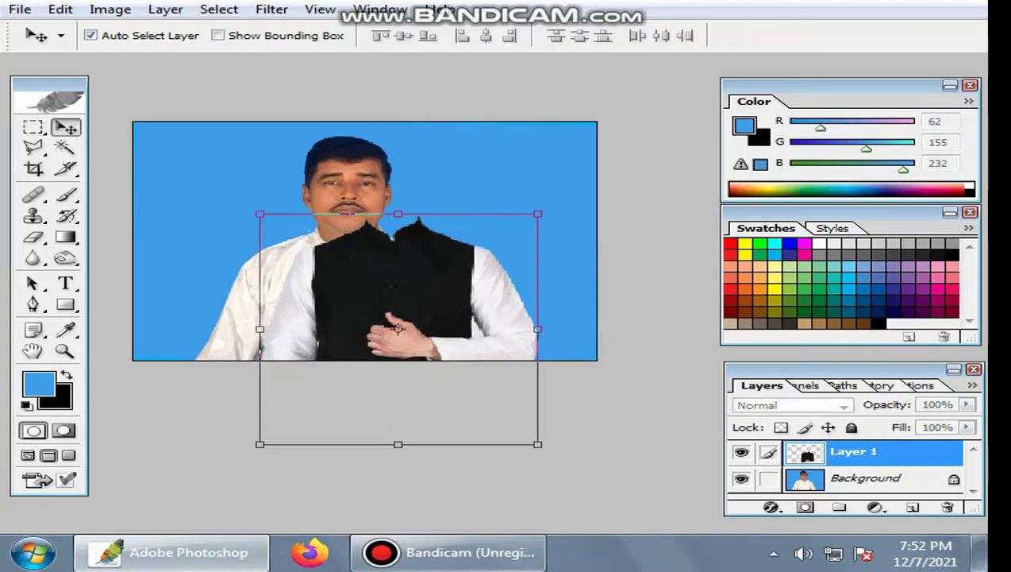
pyautogui.hotkey('ctrl', '+')
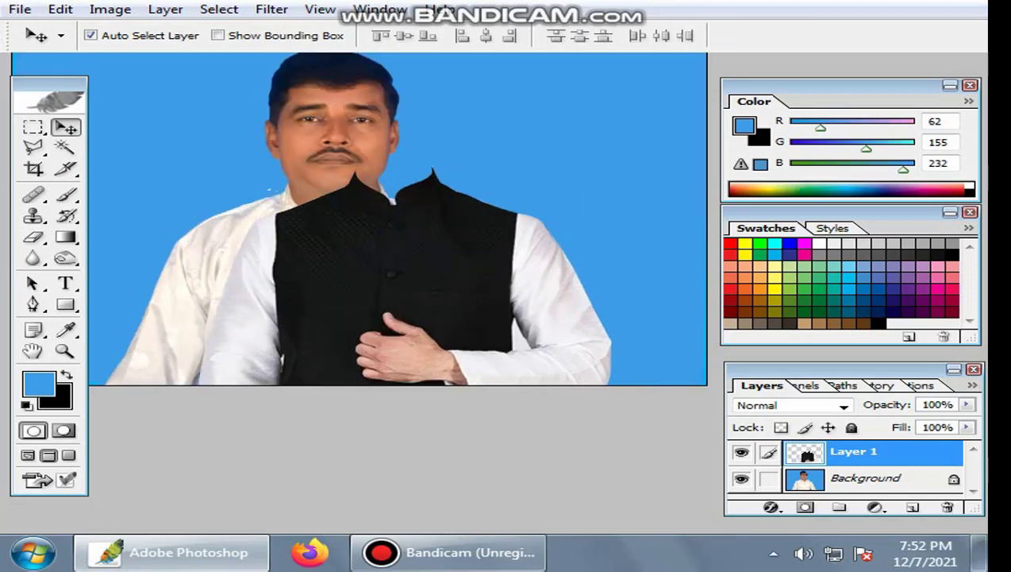
pyautogui.moveTo(406, 282); pyautogui.dragTo(337, 290)
pyautogui.hotkey('ctrl', '+')
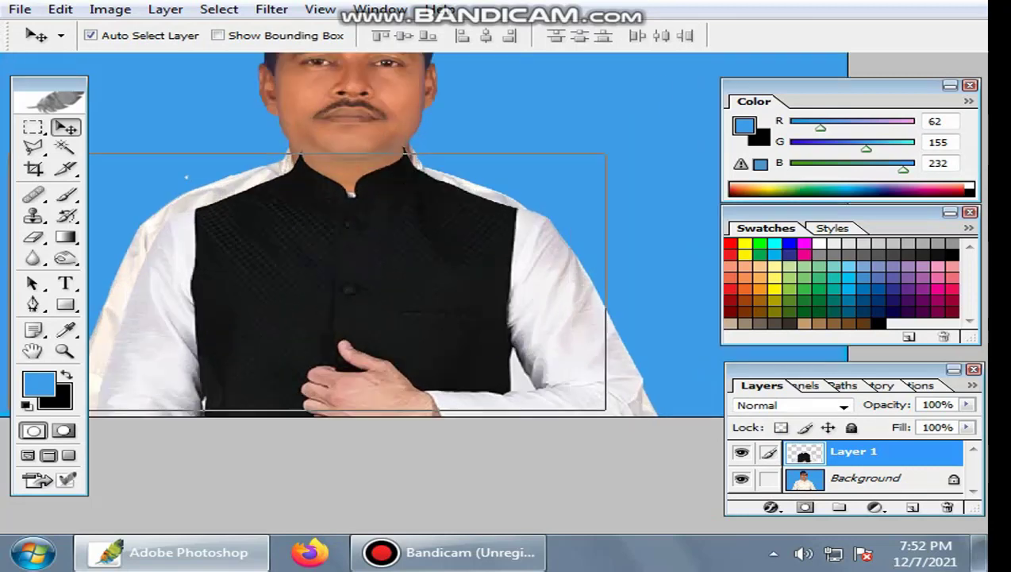
pyautogui.hotkey('ctrl', '+')
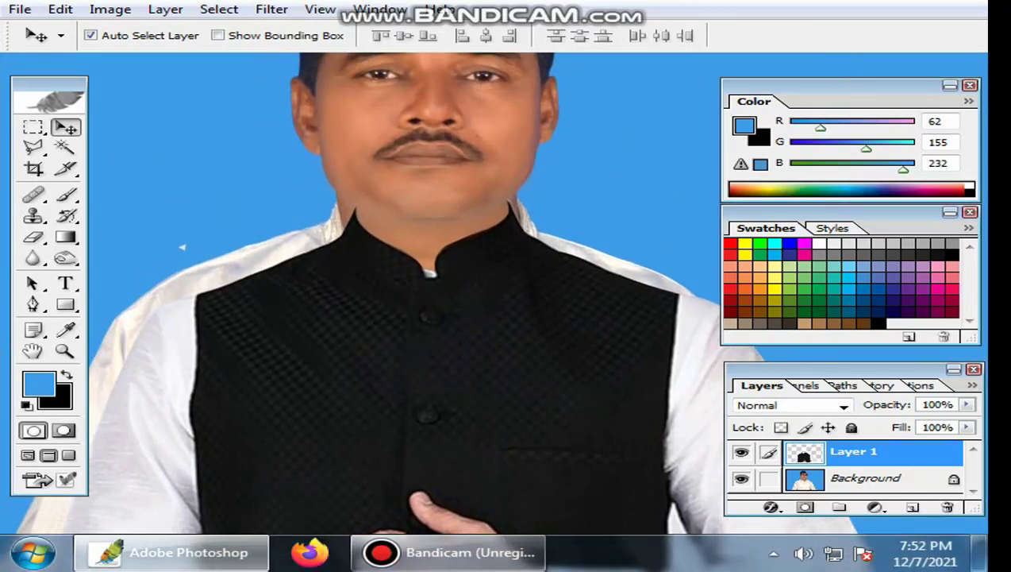
# - Stretch the vest's sides to about 119% width and commit the transform
pyautogui.hotkey('ctrl', 't')
pyautogui.hotkey('ctrl', '-')
pyautogui.hotkey('ctrl', '-')
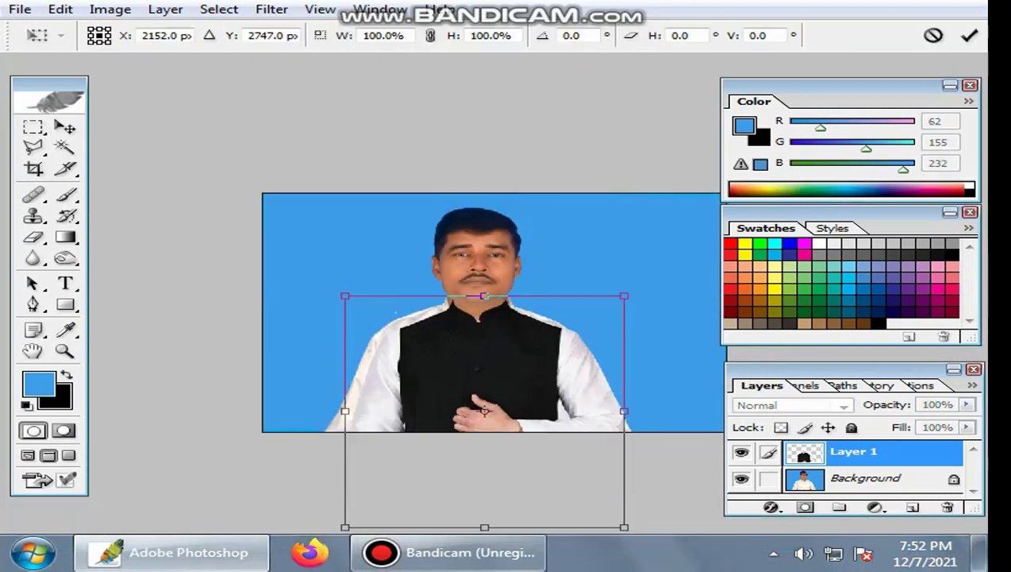
pyautogui.hotkey('ctrl', '+')
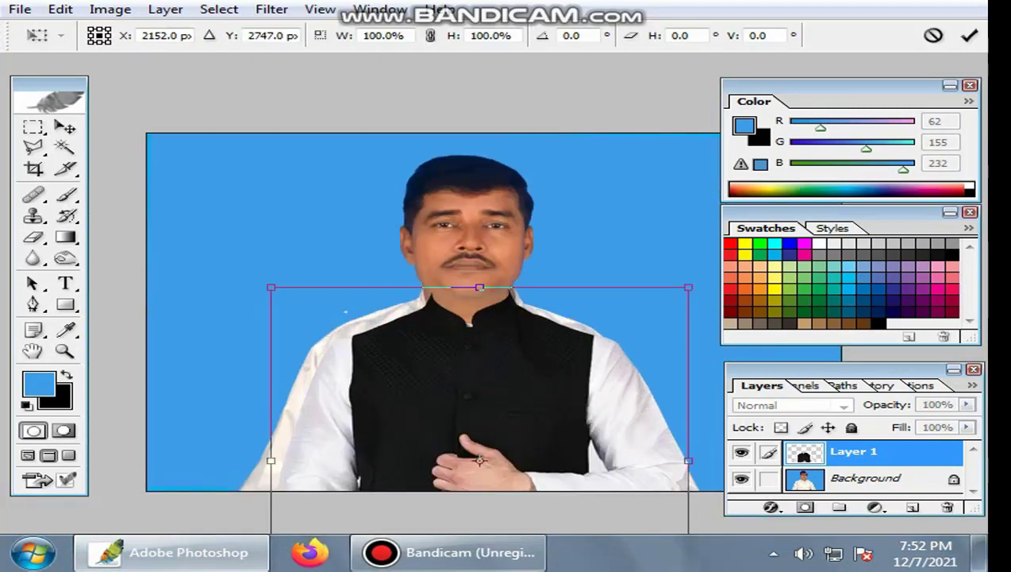
pyautogui.moveTo(476, 357); pyautogui.dragTo(436, 292)
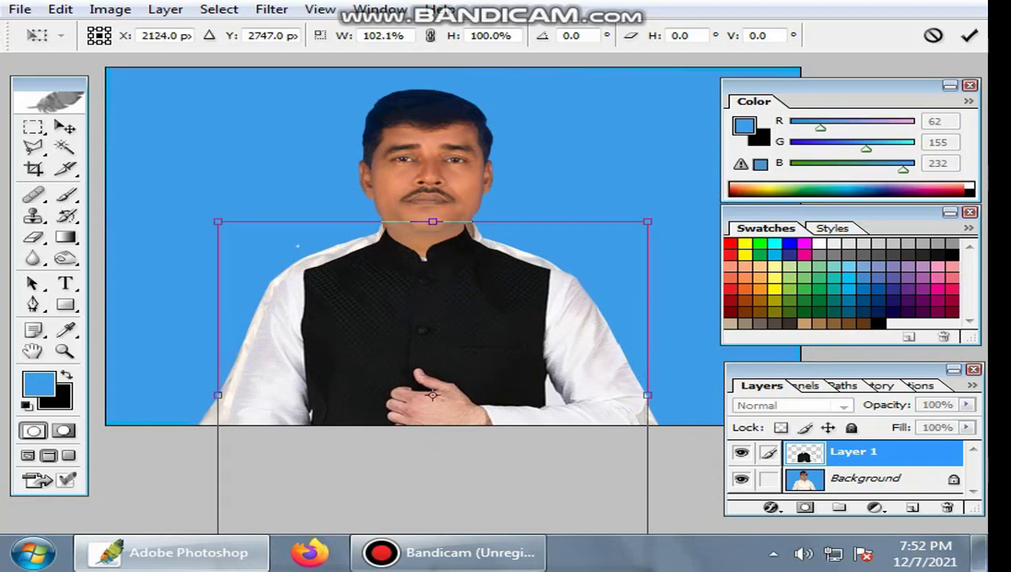
pyautogui.moveTo(230, 395); pyautogui.dragTo(173, 375)
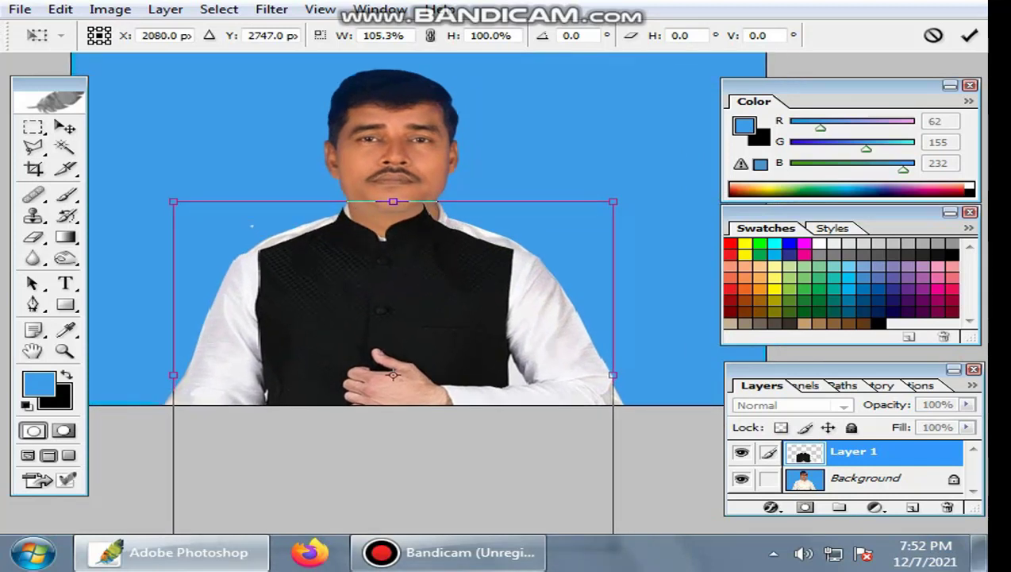
pyautogui.moveTo(613, 375)
pyautogui.mouseDown()
pyautogui.moveTo(651, 375)
pyautogui.moveTo(703, 399)
pyautogui.mouseUp()
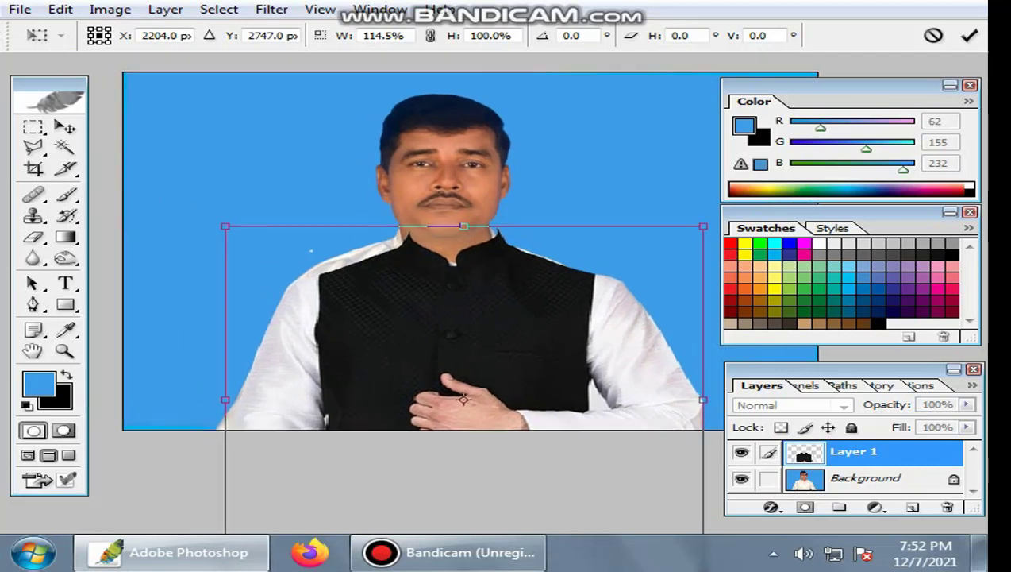
pyautogui.moveTo(226, 400); pyautogui.dragTo(210, 399)
pyautogui.press('Return')
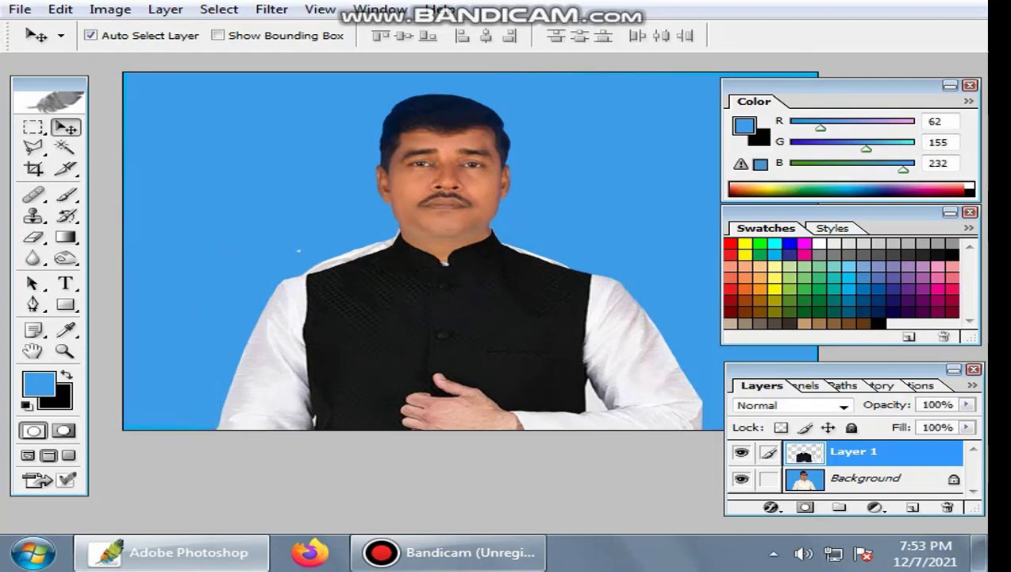
# - Zoom in to inspect the vest edges and collar, hiding the palettes with Tab
pyautogui.hotkey('ctrl', '+')
pyautogui.hotkey('ctrl', '+')
pyautogui.scroll(2, 135, 261)
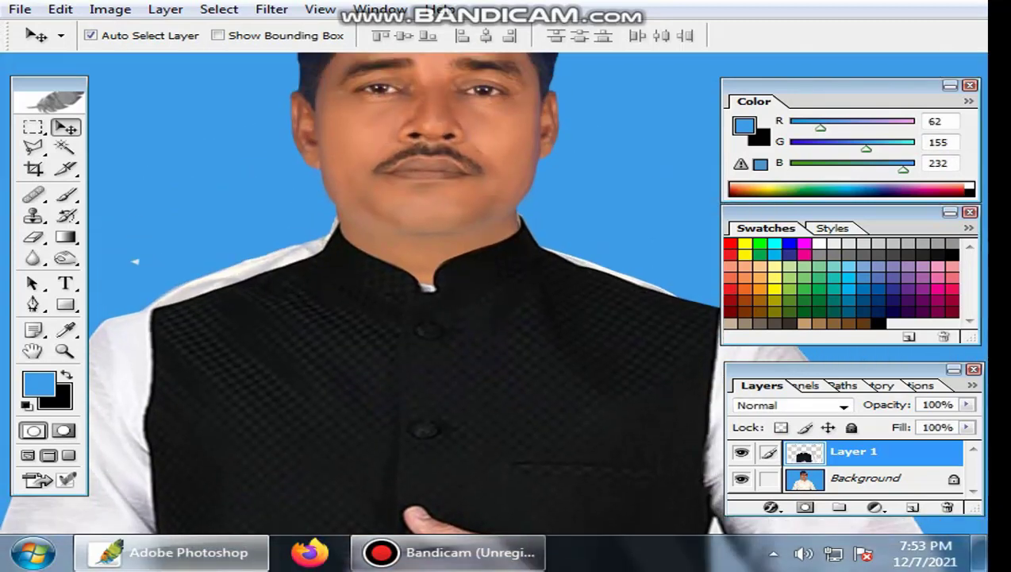
pyautogui.hotkey('ctrl', '+')
pyautogui.scroll(2, 134, 261)
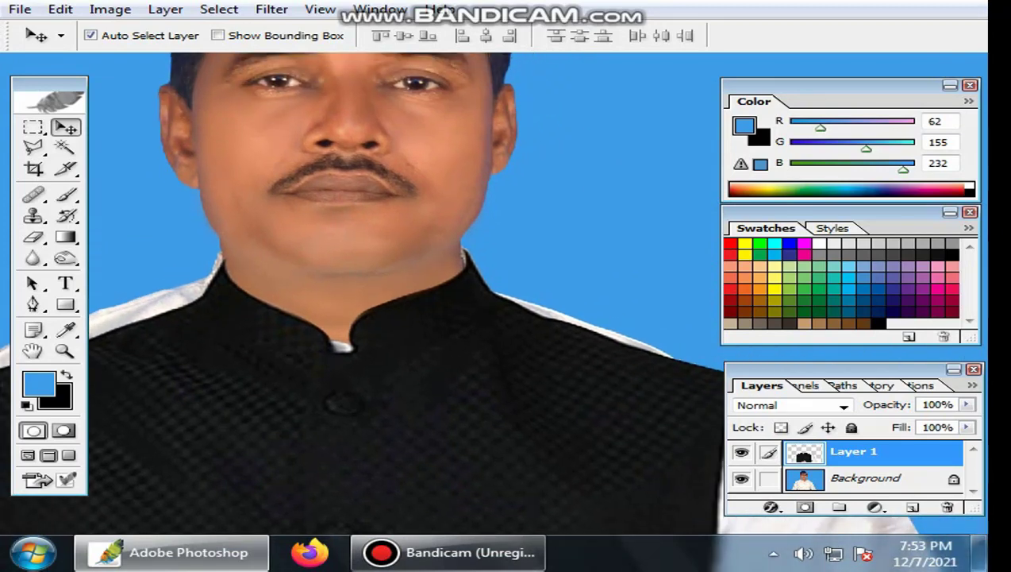
pyautogui.hotkey('ctrl', '-')
pyautogui.hotkey('ctrl', '-')
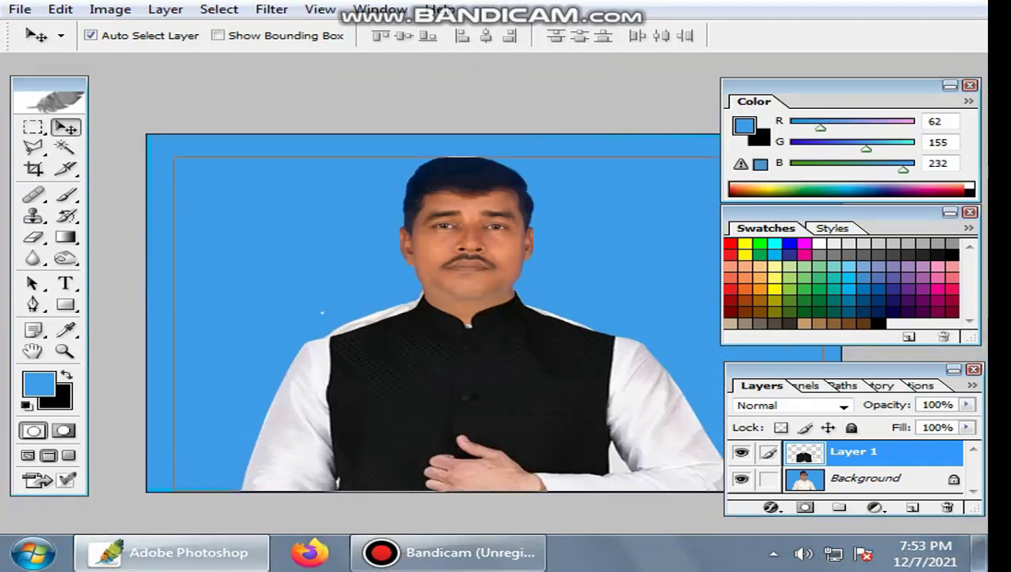
pyautogui.hotkey('ctrl', '+')
pyautogui.hotkey('ctrl', '+')
pyautogui.scroll(-2, 492, 294)
pyautogui.press('Tab')
pyautogui.scroll(2, 492, 293)
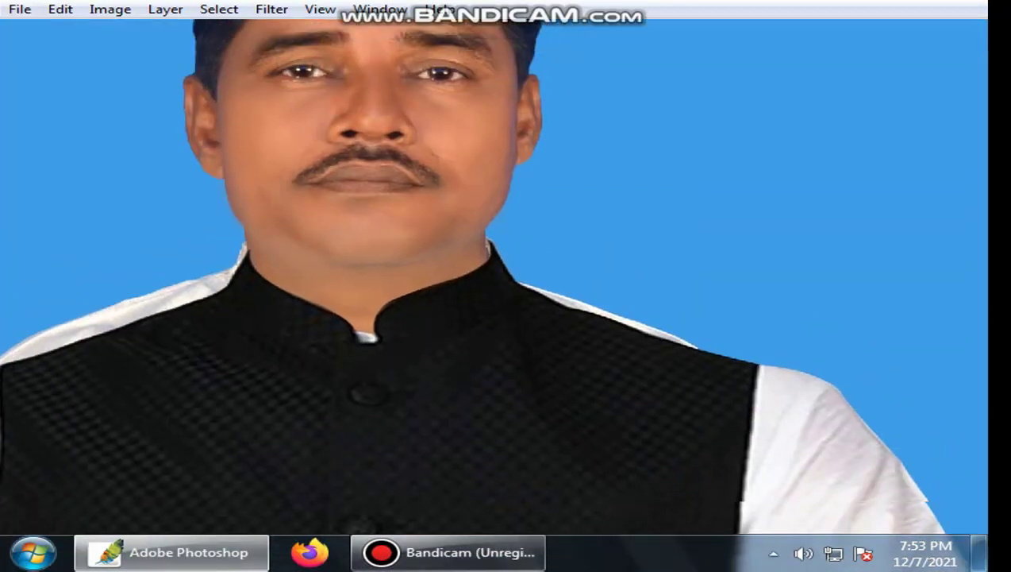
# - Narrow the vest slightly from its right edge with Free Transform
pyautogui.hotkey('ctrl', 't')
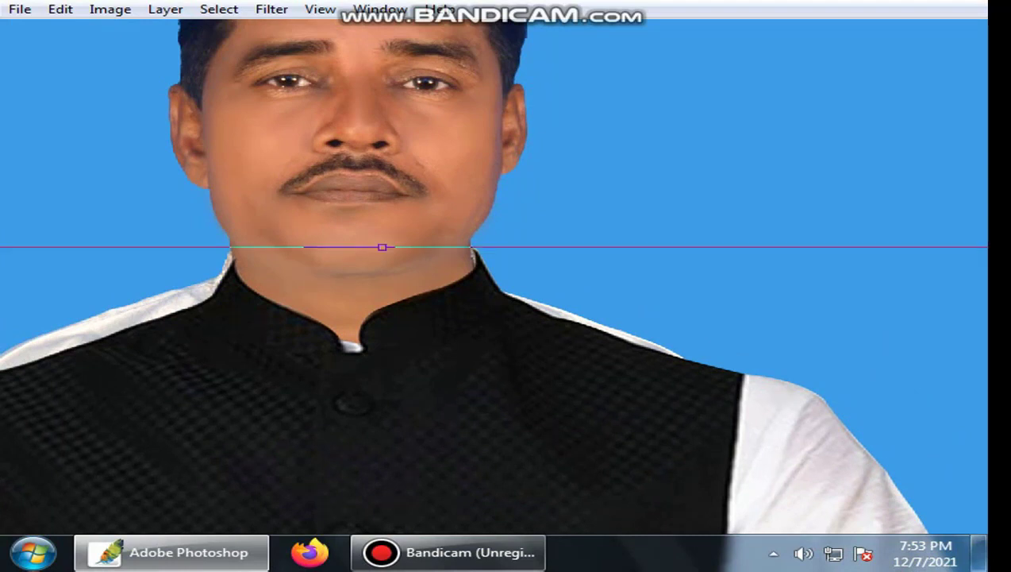
pyautogui.hotkey('ctrl', '-')
pyautogui.hotkey('ctrl', '-')
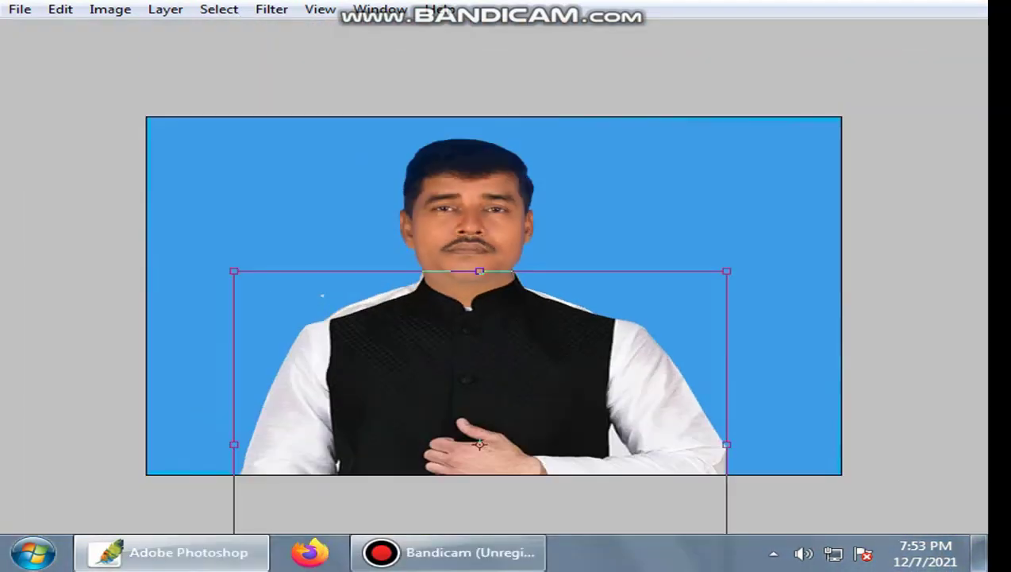
pyautogui.moveTo(727, 444); pyautogui.dragTo(722, 445)
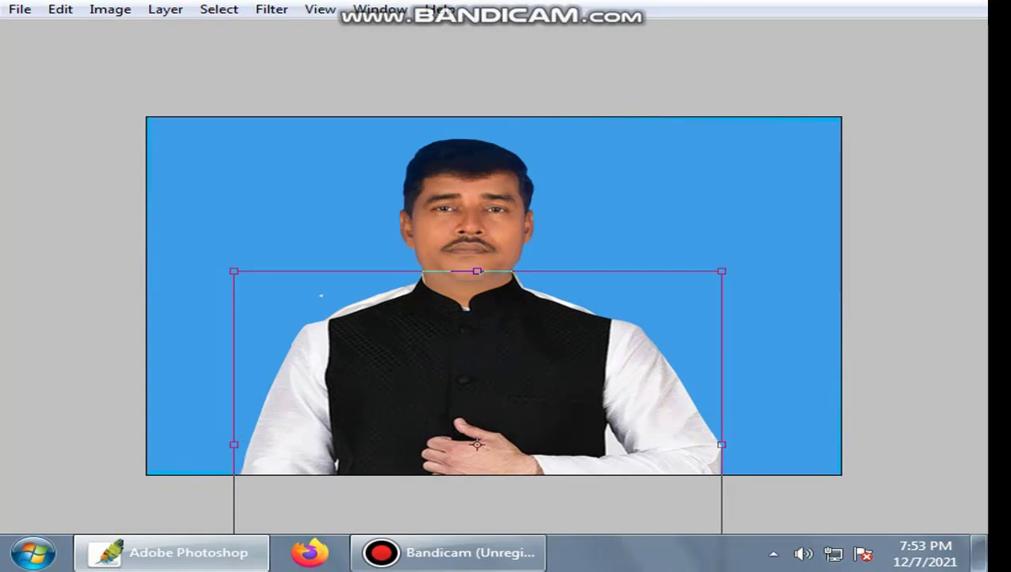
pyautogui.press('Return')
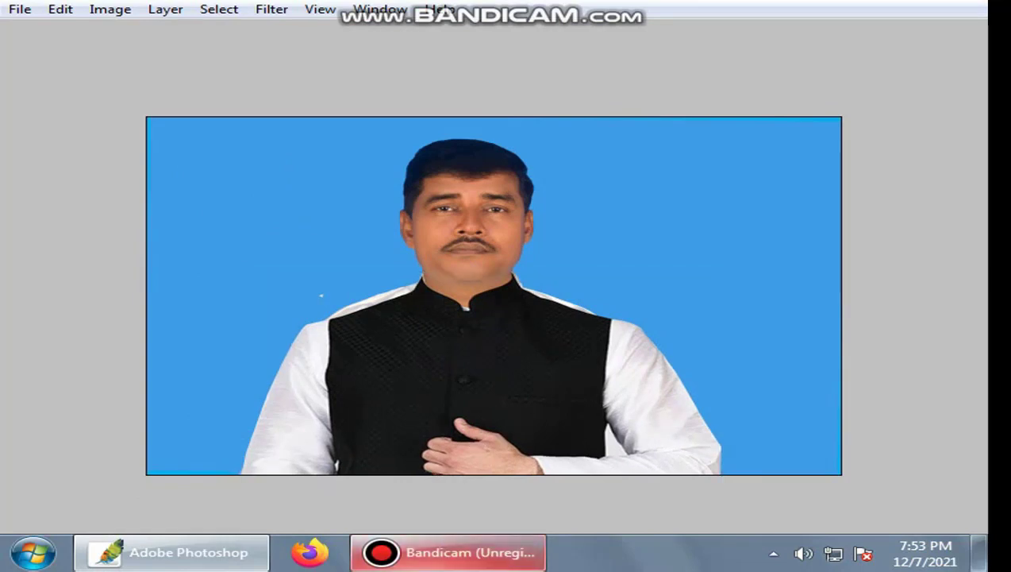
pyautogui.click(448, 552)
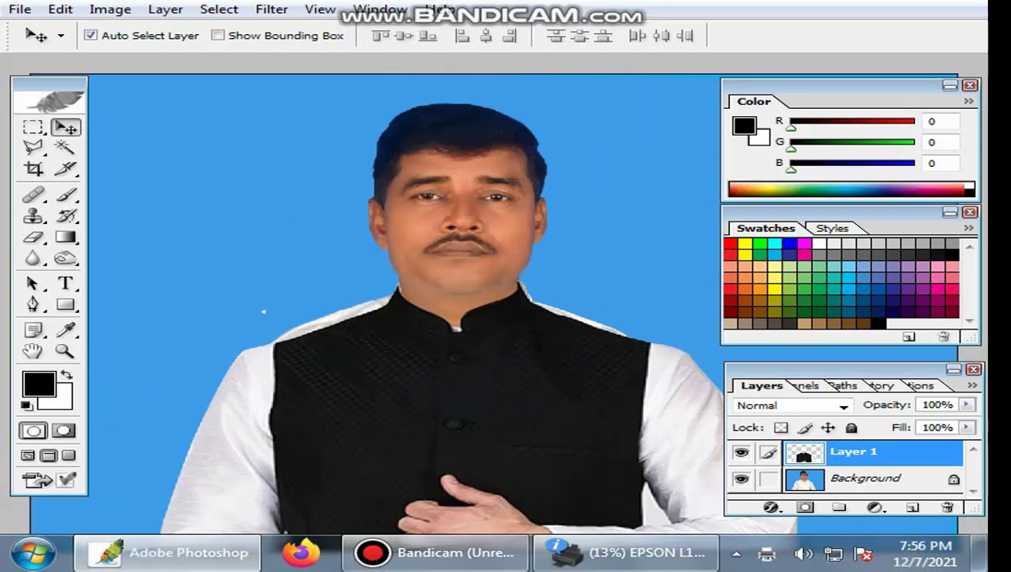
pyautogui.hotkey('ctrl', 't')
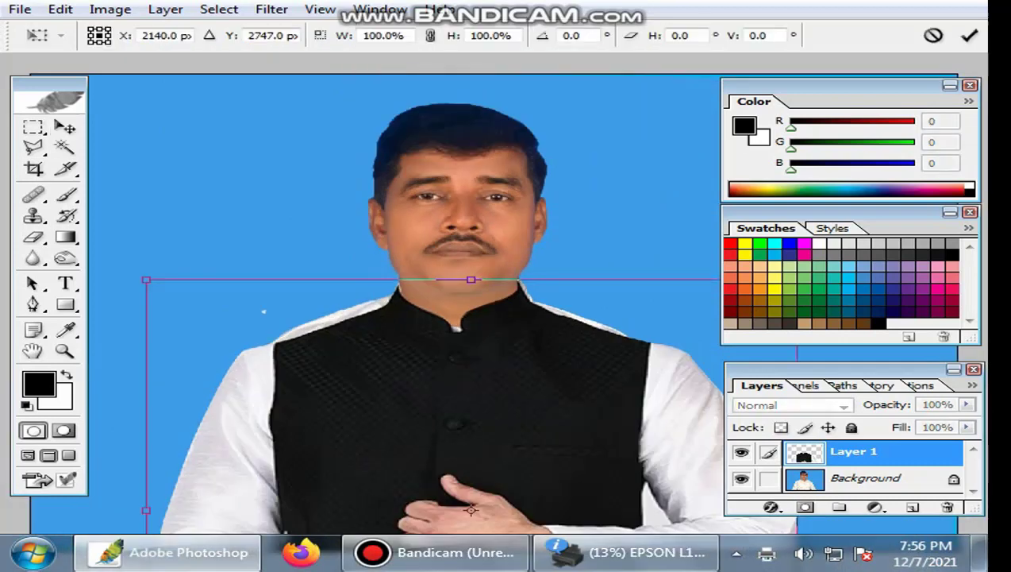
# - Nudge the vest slightly right and up at the neck, then zoom onto the chin
pyautogui.hotkey('shift', 'Right')
pyautogui.press('Return')
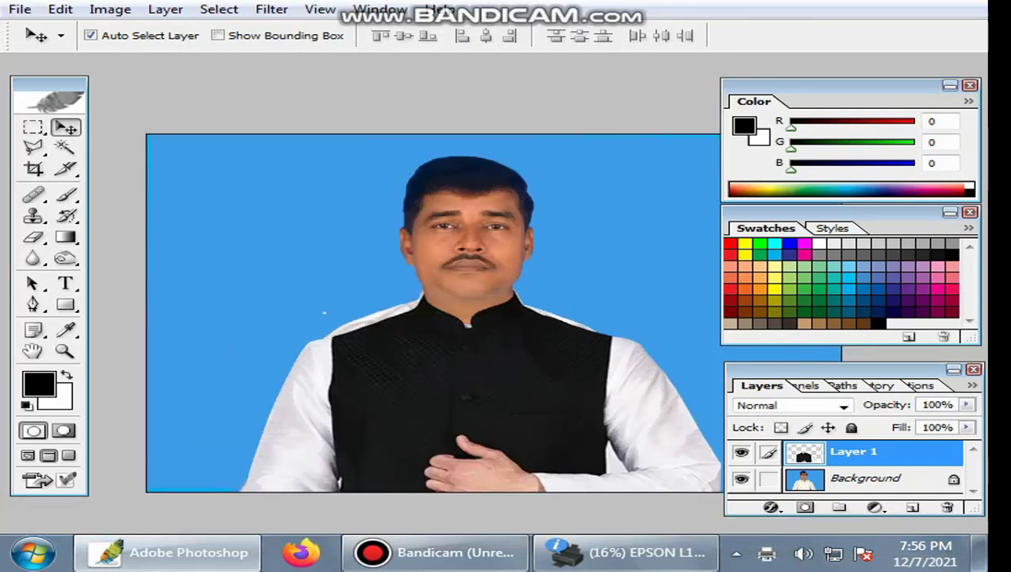
pyautogui.hotkey('ctrl', '+')
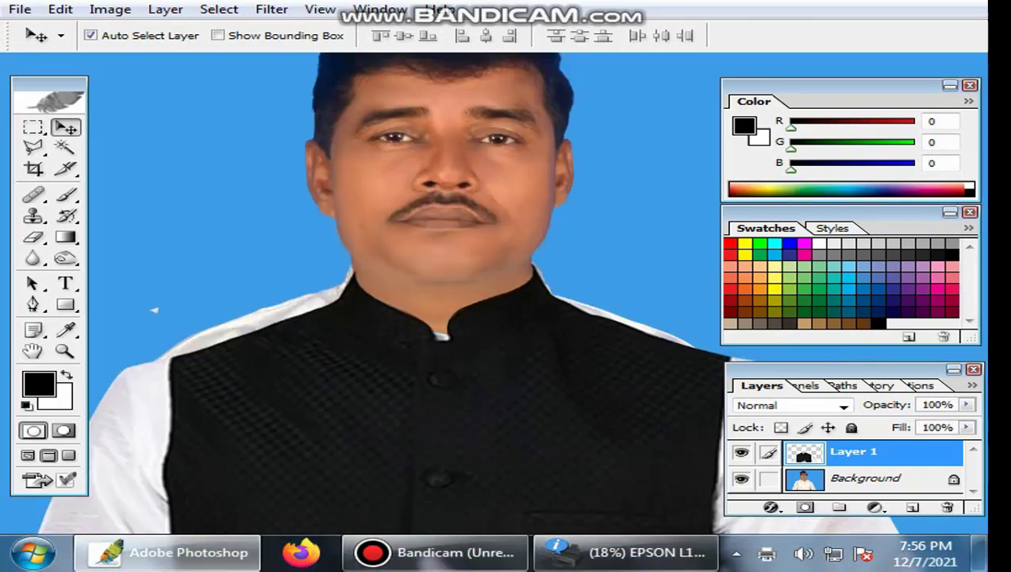
pyautogui.moveTo(155, 310); pyautogui.dragTo(154, 302)
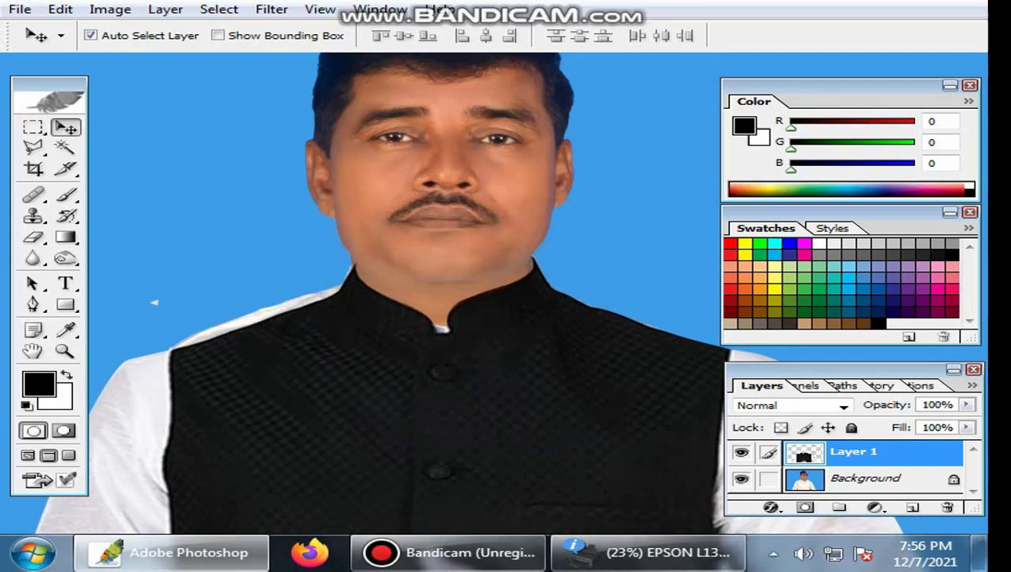
pyautogui.hotkey('ctrl', '+')
pyautogui.hotkey('ctrl', '+')
pyautogui.hotkey('ctrl', '+')
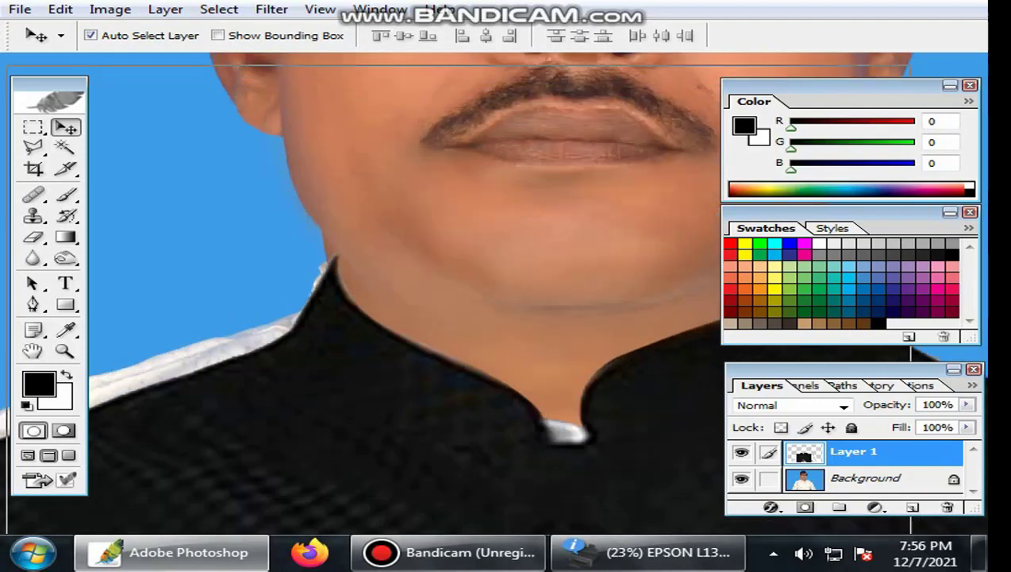
pyautogui.hotkey('ctrl', '+')
# - Choose the Smudge tool from the Blur flyout and reduce its brush size
pyautogui.moveTo(33, 258); pyautogui.dragTo(131, 296)
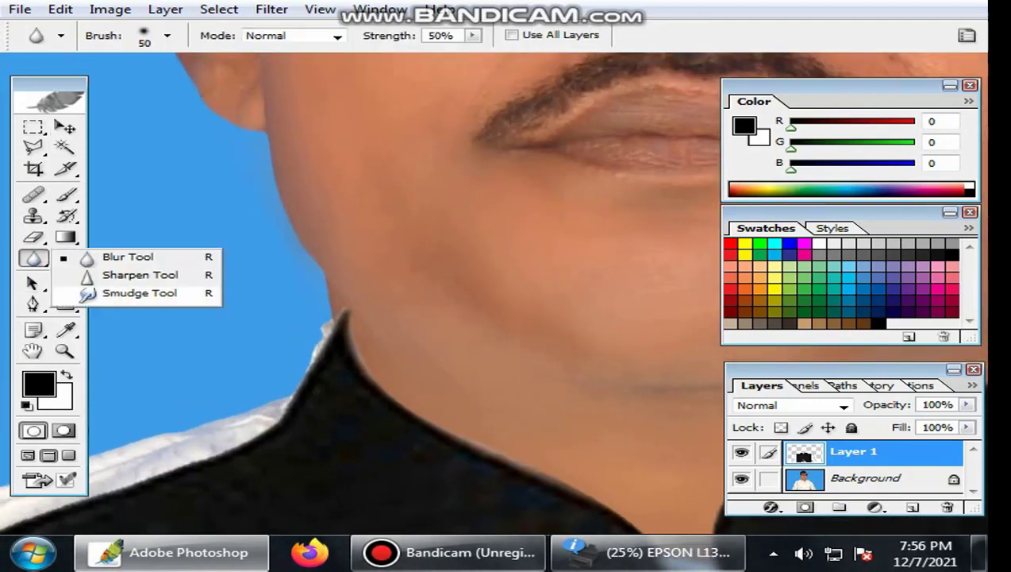
pyautogui.press('[')
pyautogui.press('[')
pyautogui.press('[')
pyautogui.press('[')
pyautogui.press('[')
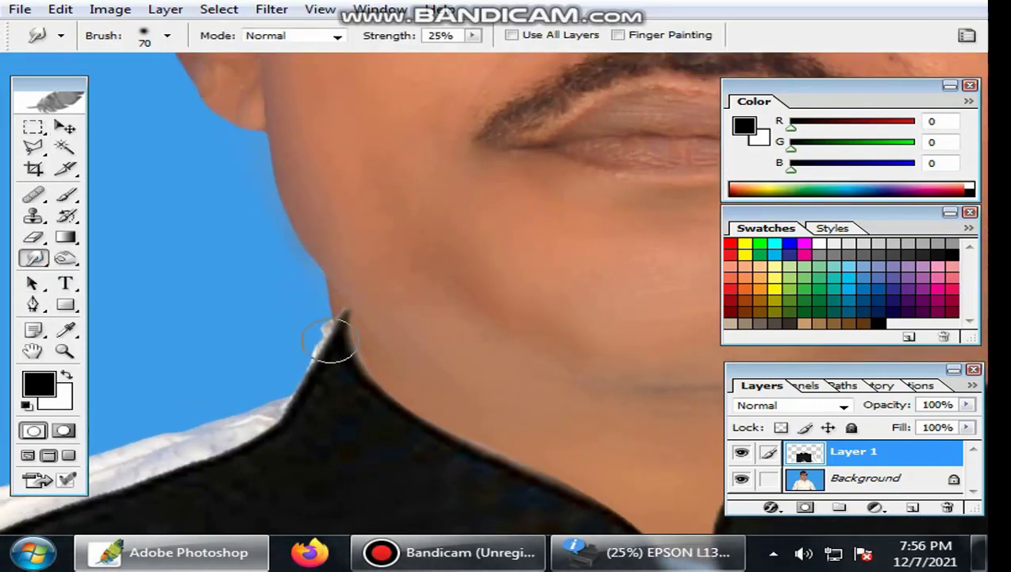
pyautogui.press('[')
pyautogui.press('[')
pyautogui.press('[')
pyautogui.press('[')
pyautogui.press('[')
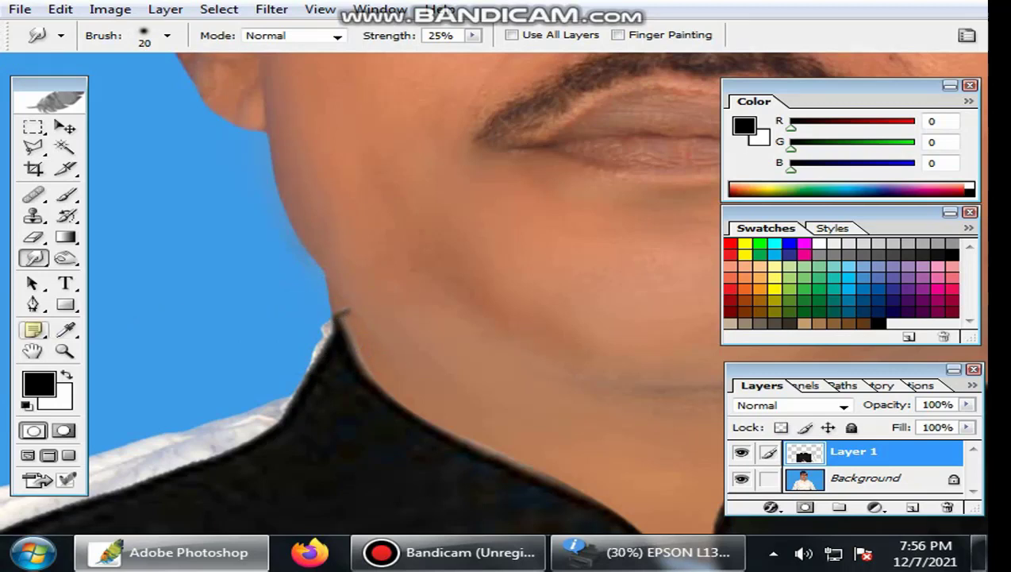
pyautogui.press('p')
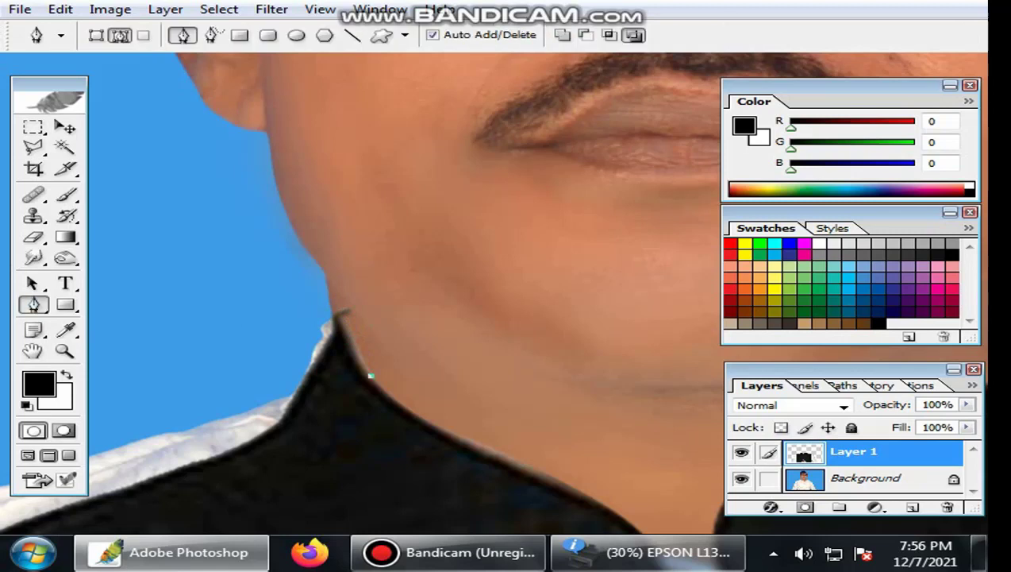
# - Outline the neck strip at the left collar edge with the Pen and load it as a selection
pyautogui.click(336, 315)
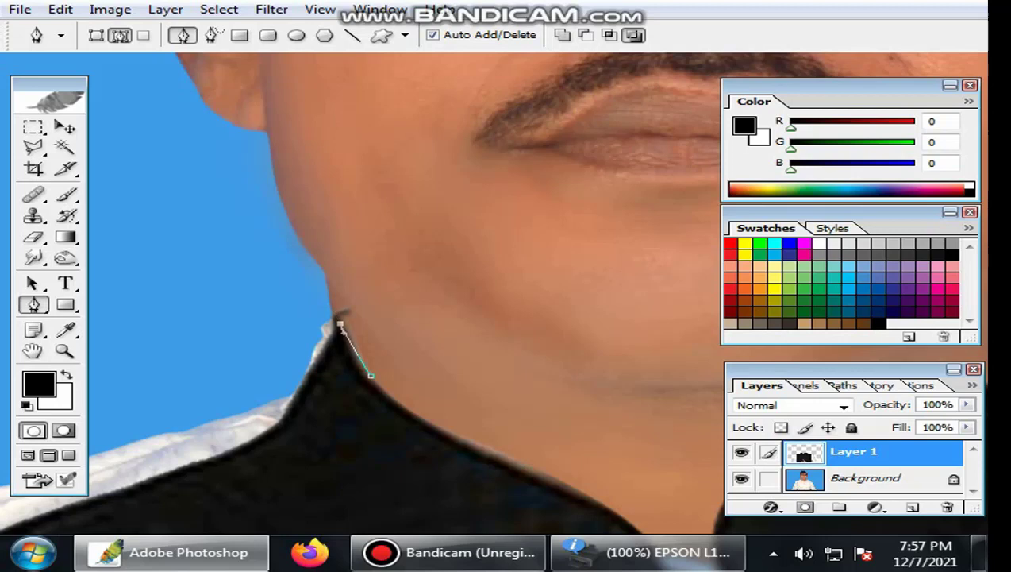
pyautogui.moveTo(326, 297); pyautogui.dragTo(423, 385)
pyautogui.hotkey('ctrl', 'Return')
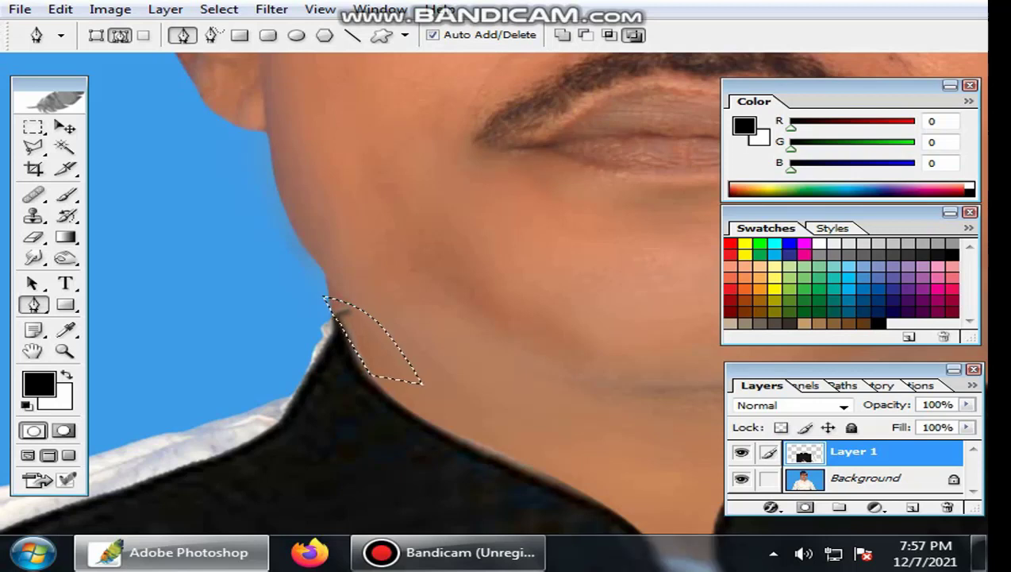
pyautogui.hotkey('ctrl', 'd')
pyautogui.hscroll(2, 361, 309)
pyautogui.press('r')
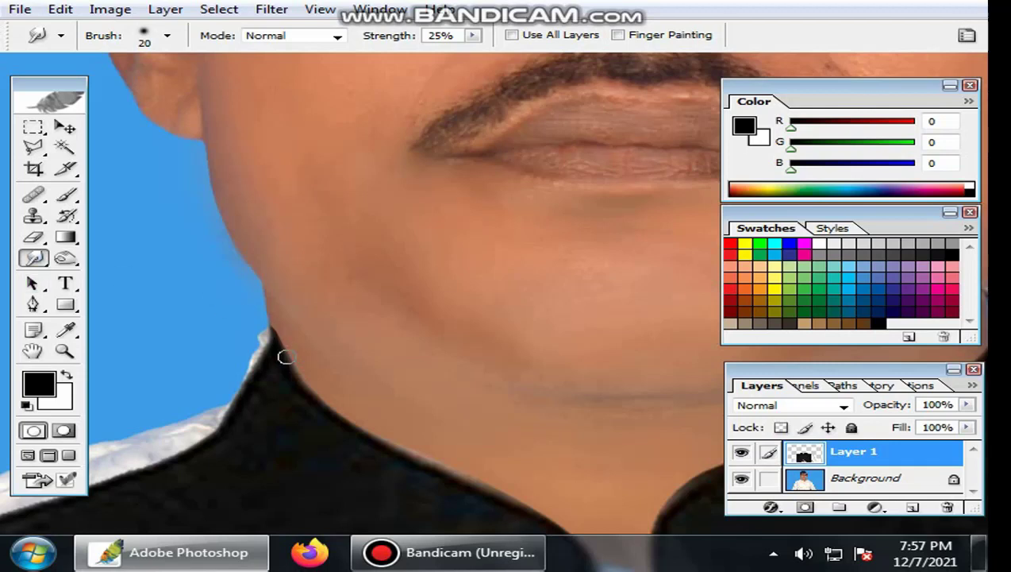
# - Smudge the left collar tip into the neck, then shrink the brush to 10
pyautogui.moveTo(278, 344)
pyautogui.mouseDown()
pyautogui.moveTo(286, 348)
pyautogui.moveTo(273, 331)
pyautogui.mouseUp()
pyautogui.moveTo(265, 330); pyautogui.dragTo(256, 337)
pyautogui.press('[')
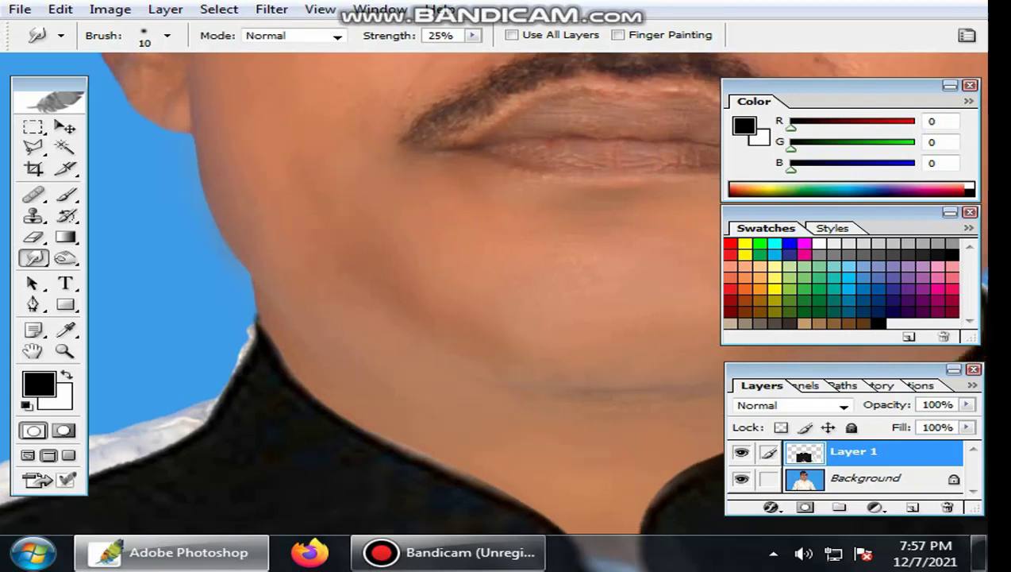
pyautogui.moveTo(337, 349); pyautogui.dragTo(262, 278)
pyautogui.moveTo(698, 309)
pyautogui.mouseDown()
pyautogui.moveTo(457, 378)
pyautogui.moveTo(421, 417)
pyautogui.mouseUp()
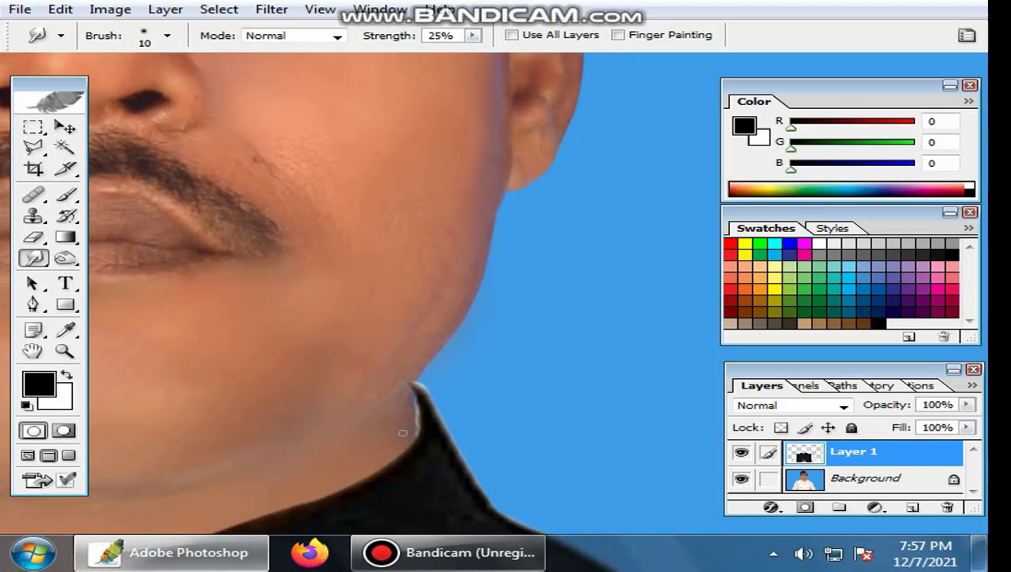
# - Start a pen path below the right collar tip, curving up to the tip
pyautogui.press('p')
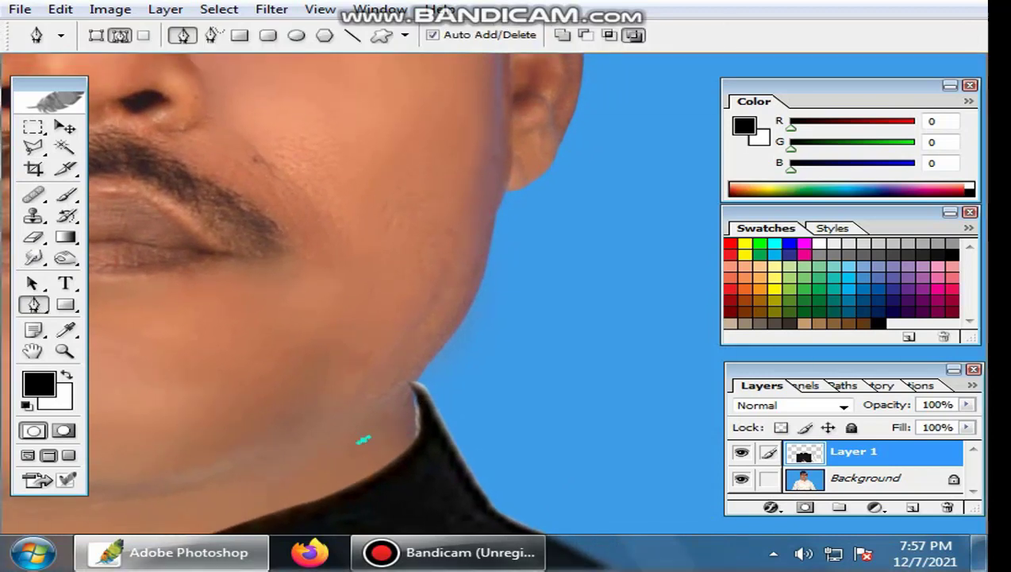
pyautogui.keyDown('ctrl'); pyautogui.click(409, 445); pyautogui.keyUp('ctrl')
pyautogui.moveTo(408, 445)
pyautogui.mouseDown()
pyautogui.moveTo(352, 483)
pyautogui.moveTo(370, 481)
pyautogui.mouseUp()
pyautogui.click(375, 466)
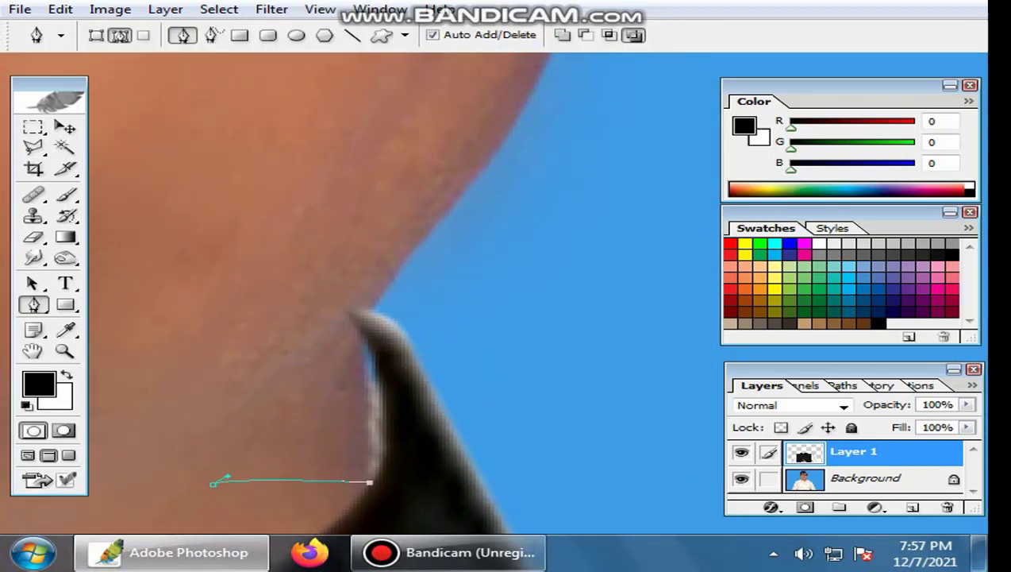
pyautogui.moveTo(388, 413)
pyautogui.mouseDown()
pyautogui.moveTo(383, 385)
pyautogui.moveTo(392, 453)
pyautogui.mouseUp()
pyautogui.moveTo(370, 380); pyautogui.dragTo(362, 366)
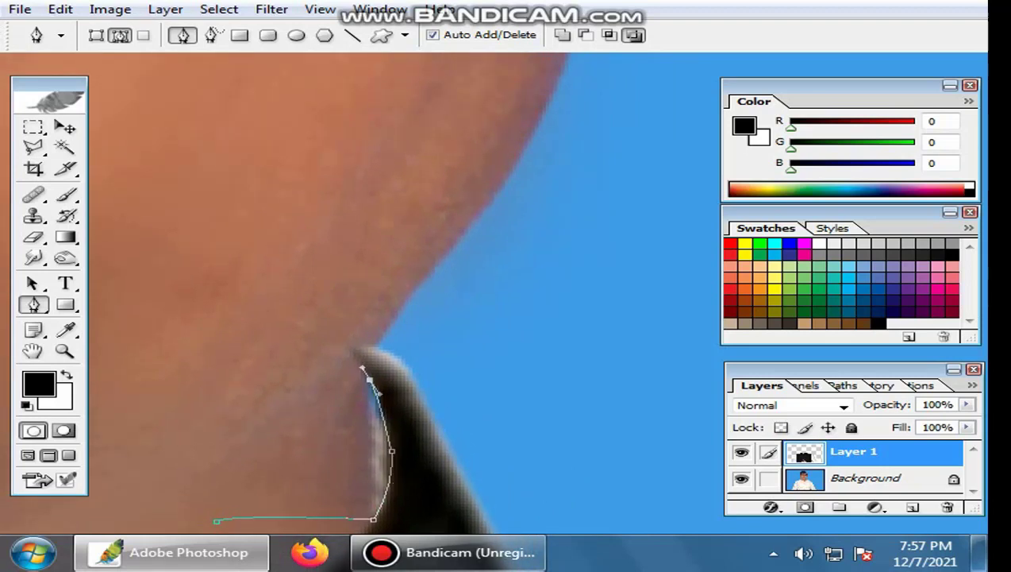
pyautogui.click(357, 346)
# - Close the path around the right collar tip and delete the vest pixels inside it
pyautogui.moveTo(417, 379); pyautogui.dragTo(422, 398)
pyautogui.moveTo(493, 361); pyautogui.dragTo(462, 322)
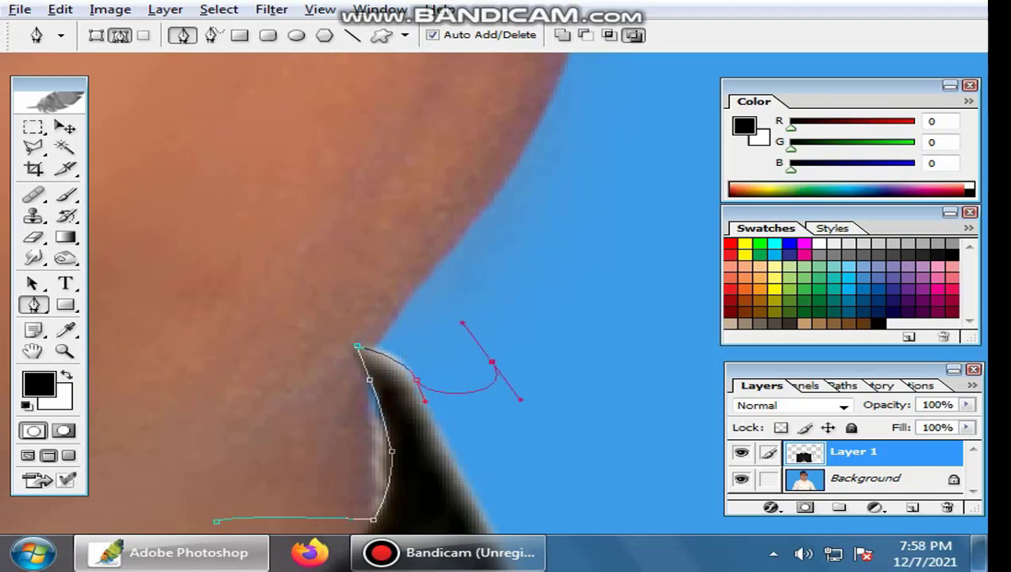
pyautogui.moveTo(377, 282); pyautogui.dragTo(304, 283)
pyautogui.moveTo(204, 316); pyautogui.dragTo(210, 348)
pyautogui.moveTo(221, 454); pyautogui.dragTo(312, 367)
pyautogui.click(312, 367)
pyautogui.hotkey('ctrl', 'Return')
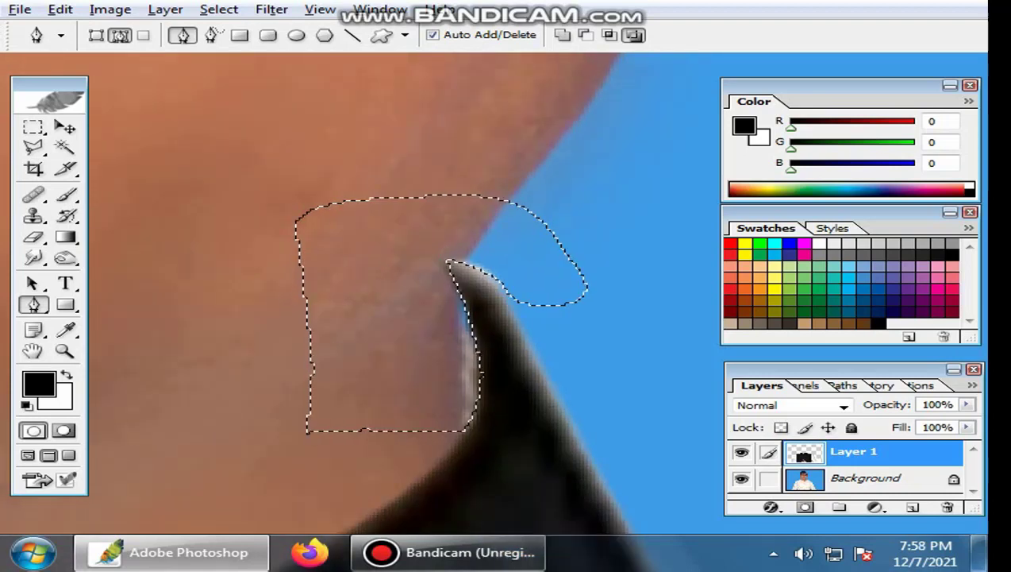
pyautogui.press('Delete')
pyautogui.hotkey('ctrl', 'd')
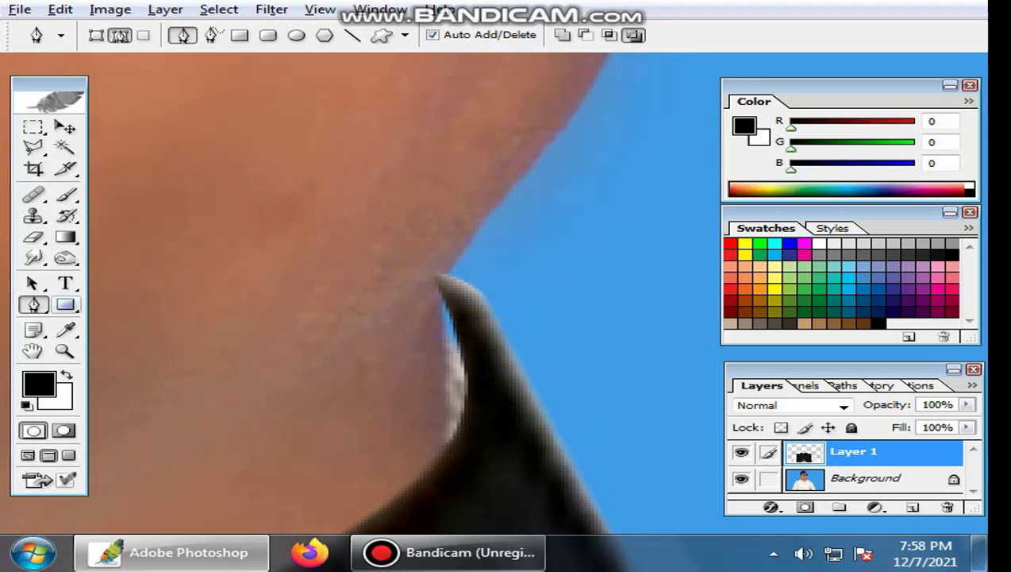
pyautogui.press('r')
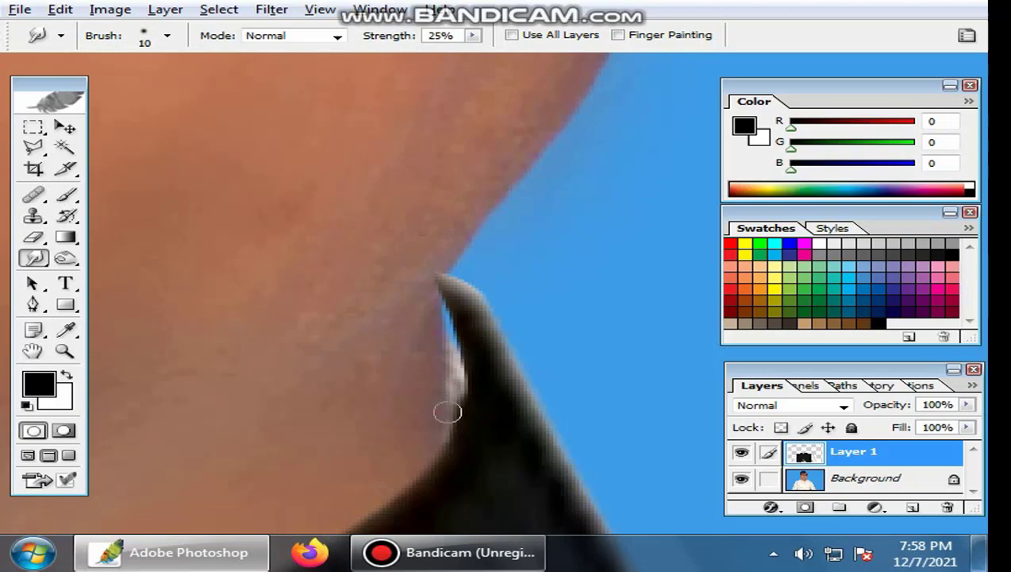
# - Smudge away the light streak along the right collar tip with several strokes
pyautogui.moveTo(442, 411)
pyautogui.mouseDown()
pyautogui.moveTo(463, 413)
pyautogui.moveTo(446, 367)
pyautogui.mouseUp()
pyautogui.moveTo(482, 399); pyautogui.dragTo(452, 356)
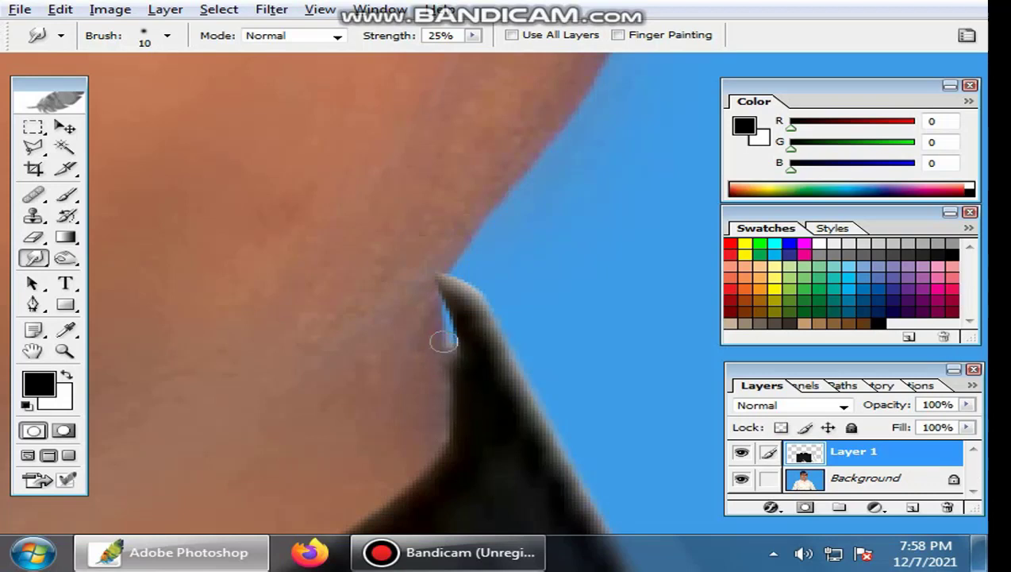
pyautogui.moveTo(452, 350); pyautogui.dragTo(450, 321)
pyautogui.moveTo(462, 365)
pyautogui.mouseDown()
pyautogui.moveTo(444, 300)
pyautogui.moveTo(459, 336)
pyautogui.moveTo(456, 305)
pyautogui.moveTo(455, 355)
pyautogui.moveTo(435, 306)
pyautogui.mouseUp()
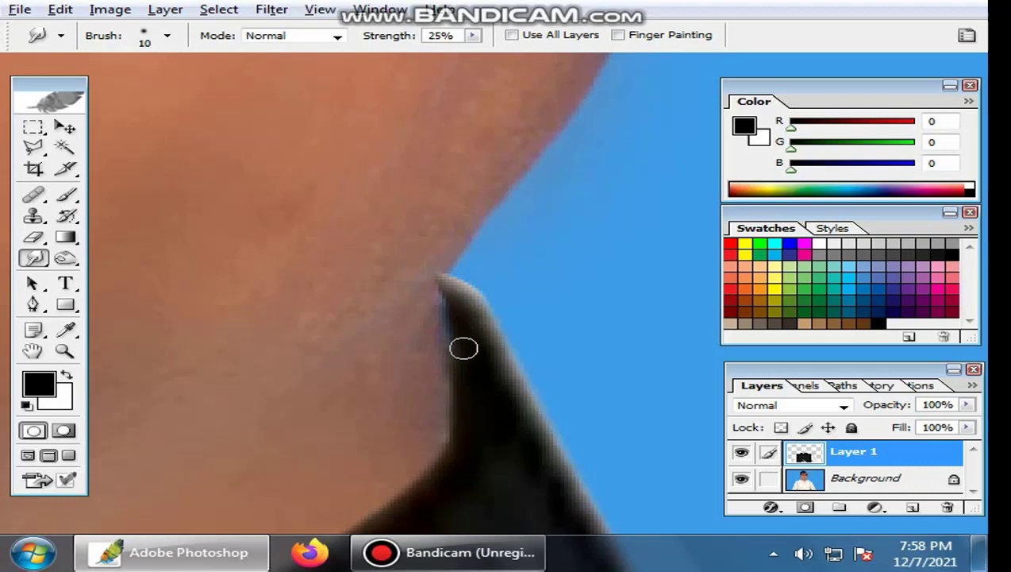
pyautogui.moveTo(458, 339); pyautogui.dragTo(484, 363)
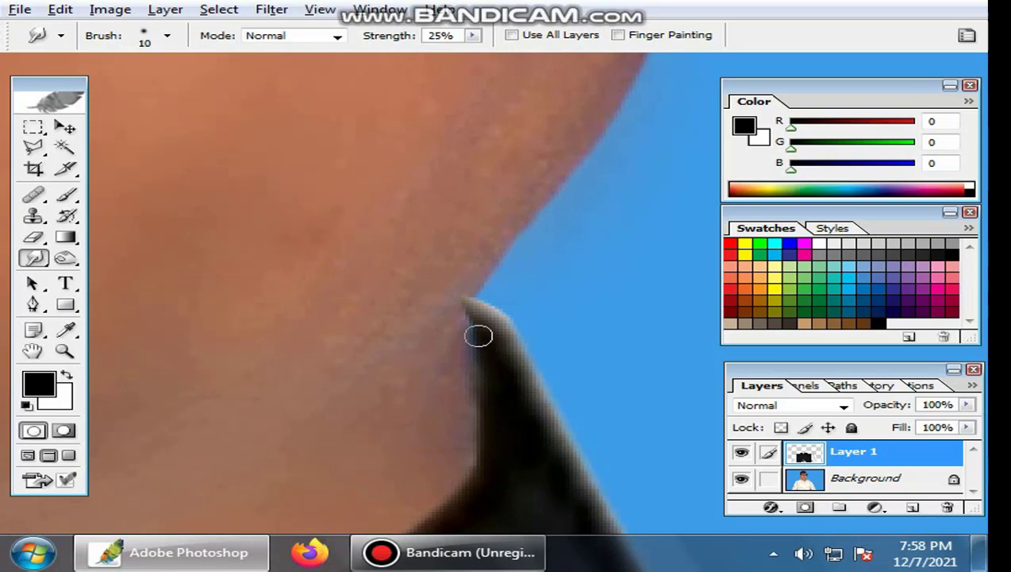
pyautogui.moveTo(485, 406); pyautogui.dragTo(499, 439)
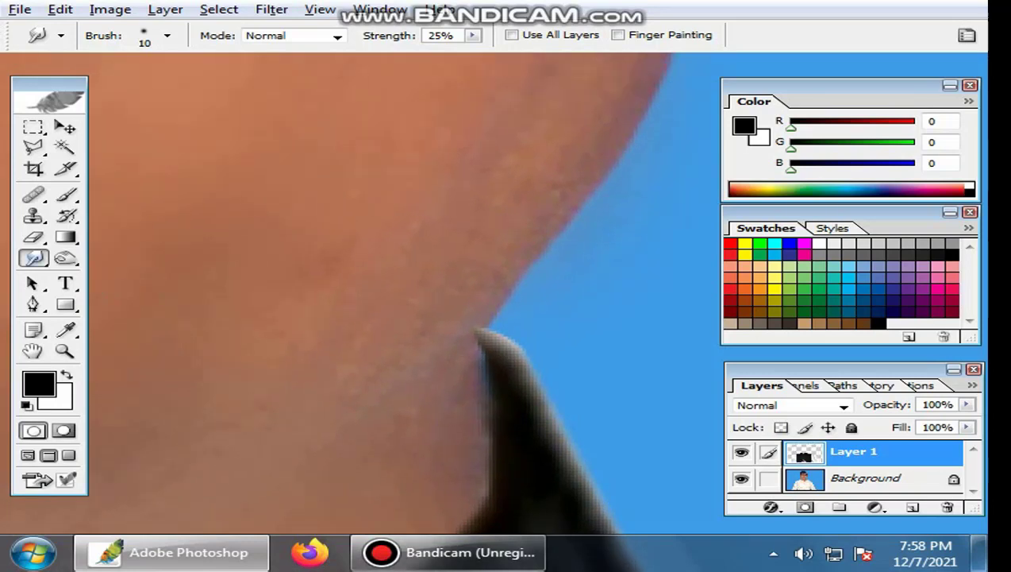
pyautogui.press('p')
pyautogui.moveTo(477, 365); pyautogui.dragTo(457, 344)
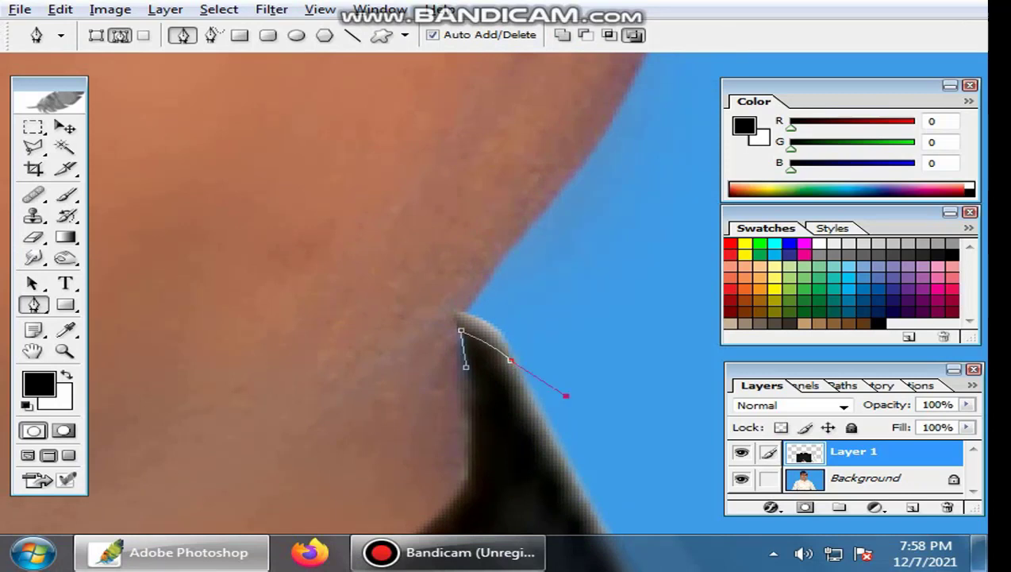
# - Pen-trace the right collar tip's outer edge and delete the excess vest sliver
pyautogui.click(610, 303)
pyautogui.moveTo(458, 248); pyautogui.dragTo(350, 257)
pyautogui.hotkey('ctrl', 'Return')
pyautogui.press('Delete')
pyautogui.hotkey('ctrl', 'd')
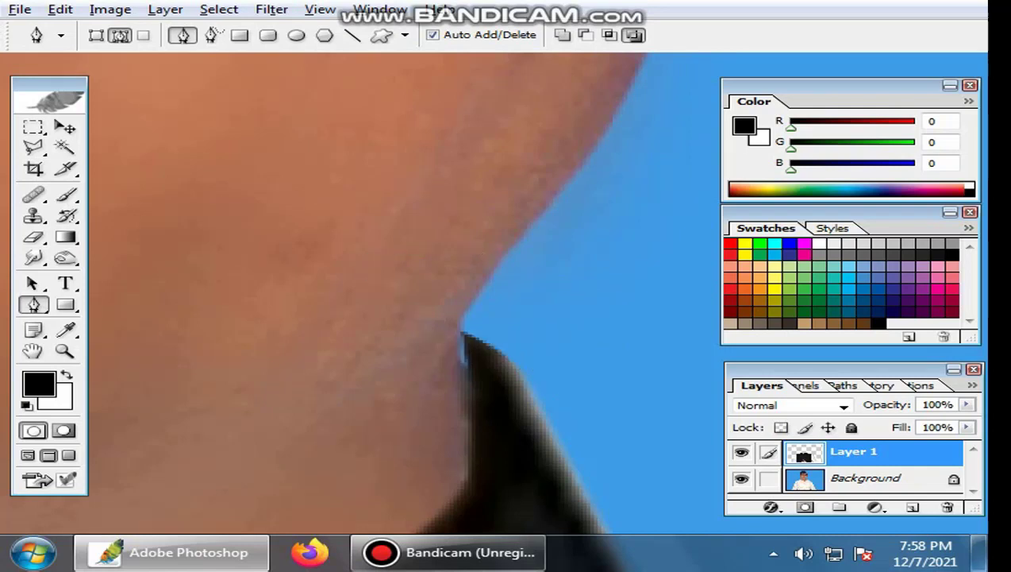
# - Zoom out, then zoom in and pan the view to the left shoulder
pyautogui.press('r')
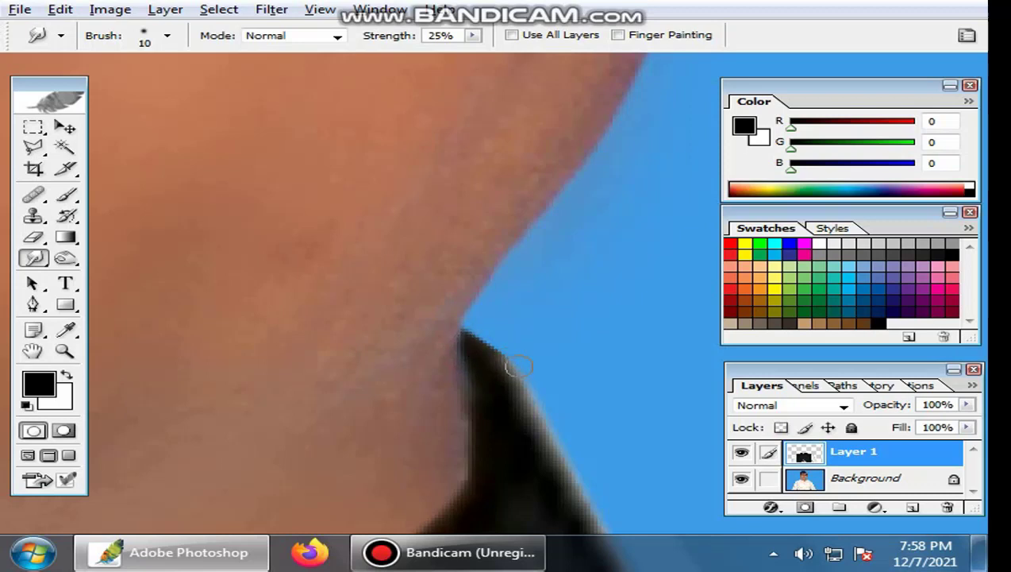
pyautogui.hotkey('ctrl', '-')
pyautogui.hotkey('ctrl', '-')
pyautogui.hotkey('ctrl', '-')
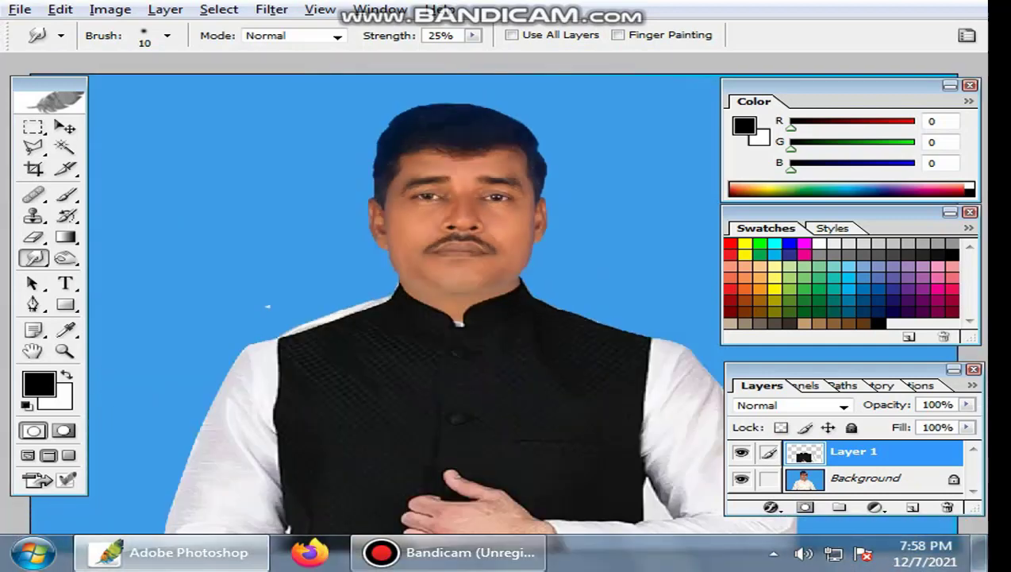
pyautogui.hotkey('ctrl', '+')
pyautogui.hotkey('ctrl', '+')
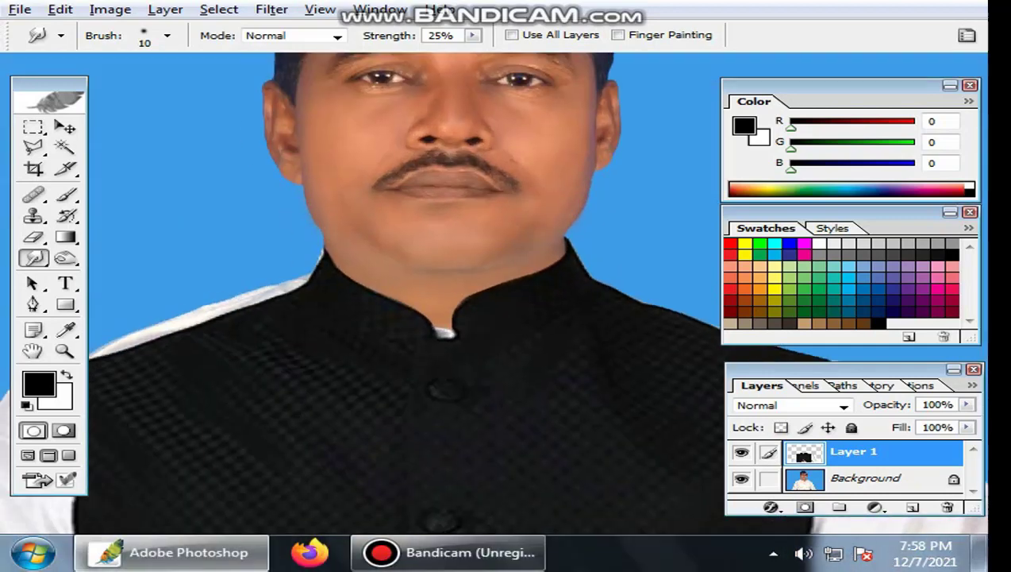
pyautogui.moveTo(96, 306); pyautogui.dragTo(283, 201)
pyautogui.hotkey('ctrl', '+')
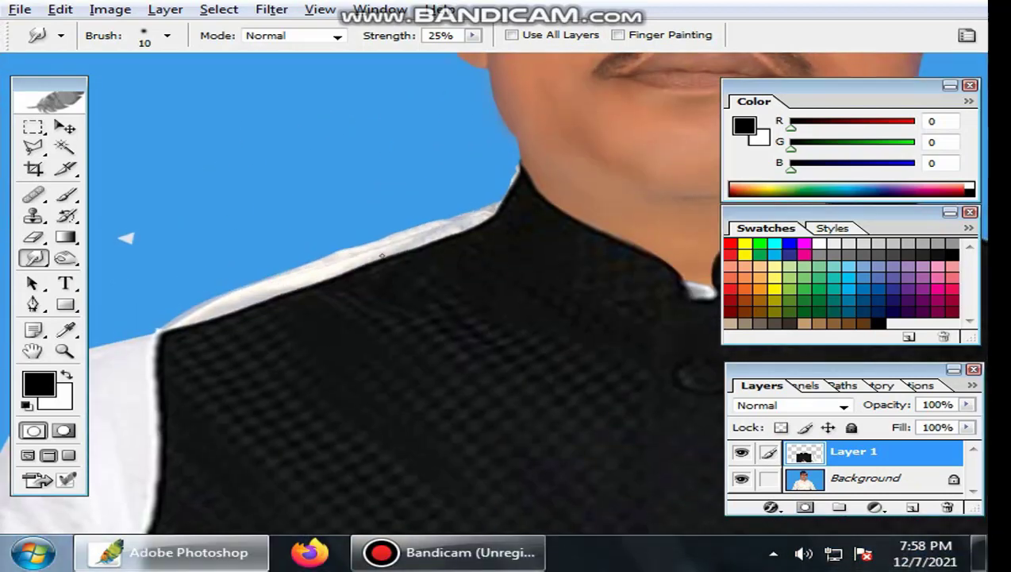
pyautogui.moveTo(126, 237)
pyautogui.mouseDown()
pyautogui.moveTo(194, 268)
pyautogui.moveTo(158, 318)
pyautogui.moveTo(114, 342)
pyautogui.mouseUp()
pyautogui.press('p')
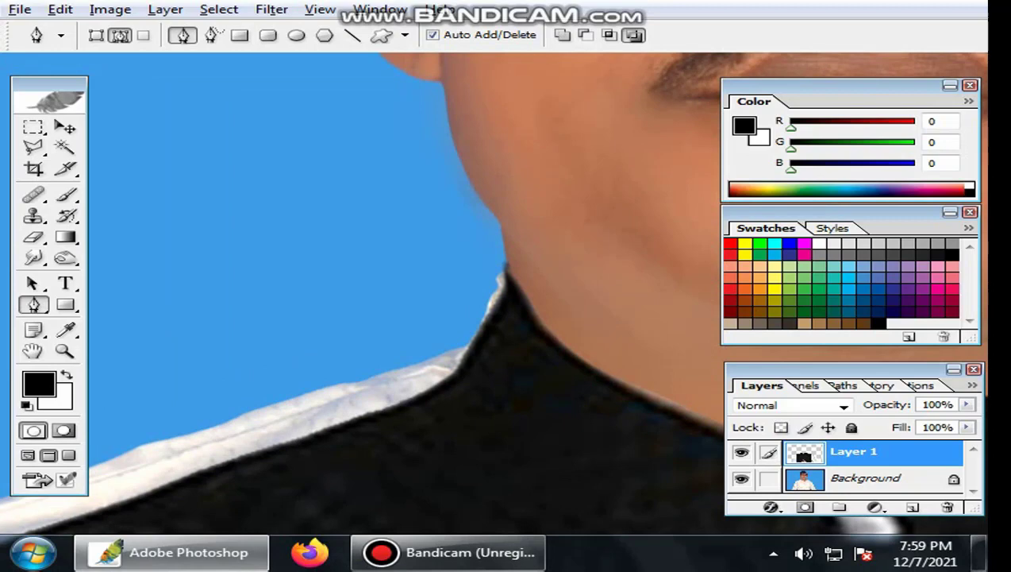
# - Trace a Pen path along the left collar and shoulder edge and load it as a selection
pyautogui.moveTo(507, 300); pyautogui.dragTo(522, 350)
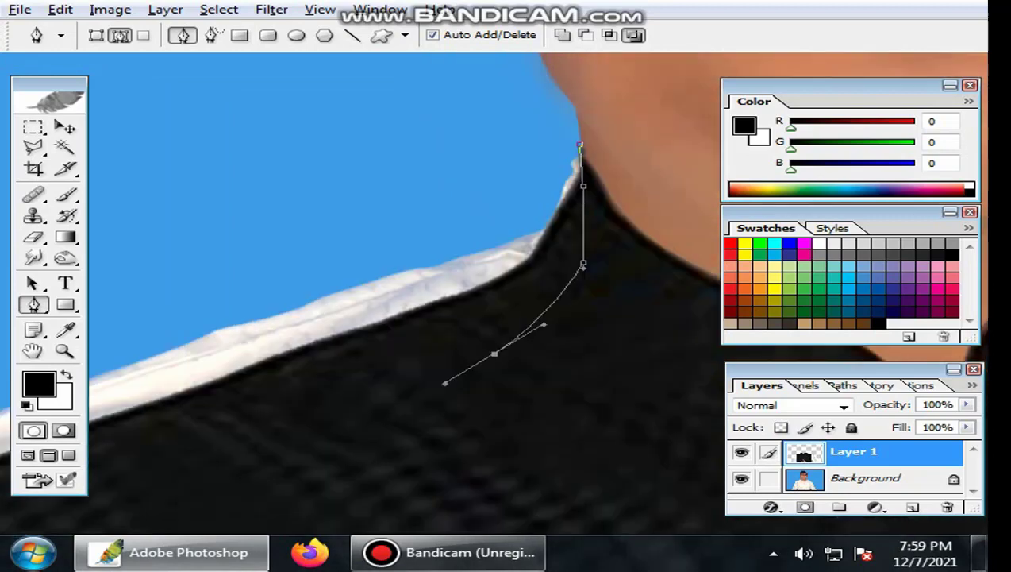
pyautogui.hotkey('ctrl', '+')
pyautogui.hotkey('ctrl', '+')
pyautogui.moveTo(633, 121); pyautogui.dragTo(492, 219)
pyautogui.moveTo(366, 235)
pyautogui.mouseDown()
pyautogui.moveTo(311, 296)
pyautogui.moveTo(423, 296)
pyautogui.mouseUp()
pyautogui.moveTo(424, 311); pyautogui.dragTo(388, 377)
pyautogui.hotkey('ctrl', '-')
pyautogui.hotkey('ctrl', '-')
pyautogui.hotkey('ctrl', '-')
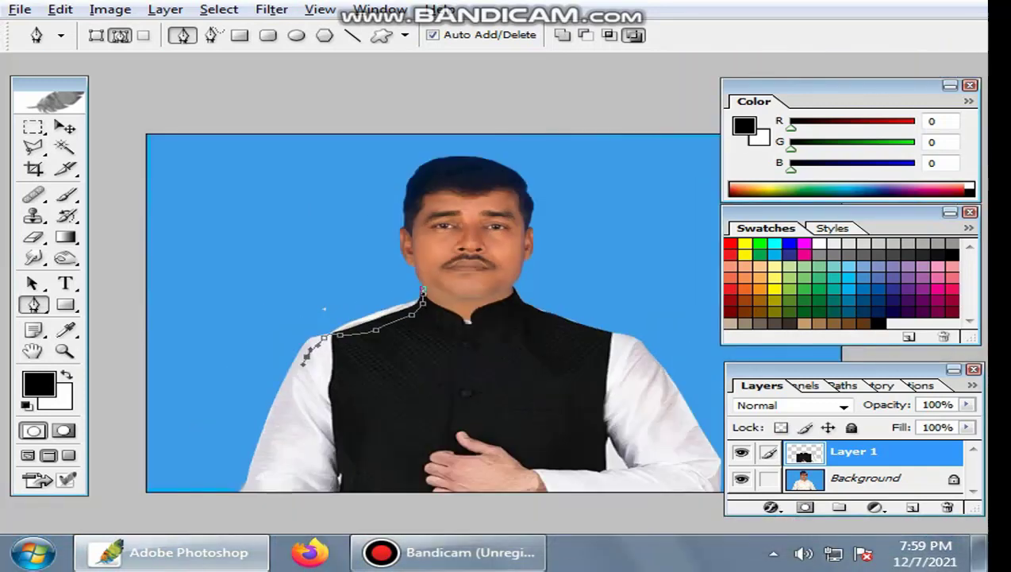
pyautogui.scroll(-2, 433, 313)
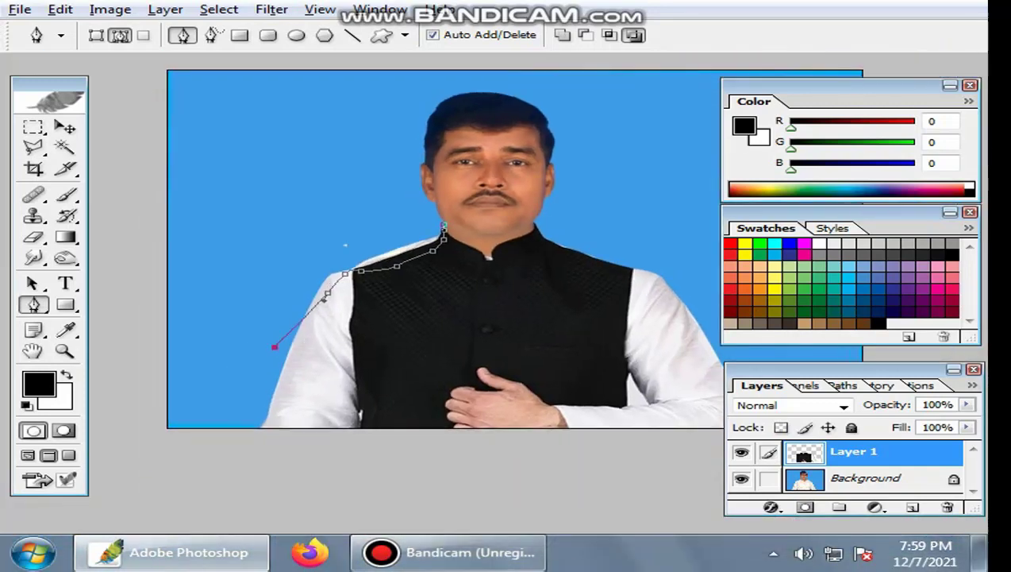
pyautogui.moveTo(252, 244); pyautogui.dragTo(276, 231)
pyautogui.click(357, 219)
pyautogui.hotkey('ctrl', 'Return')
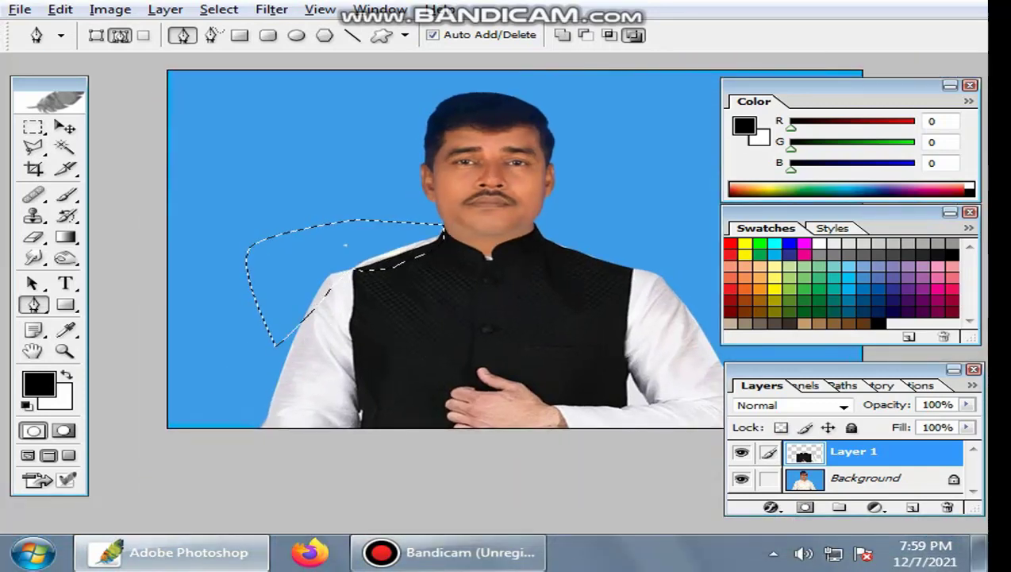
# - Fill the shoulder selection with the eyedropper-sampled sky-blue background colour, then deselect
pyautogui.hotkey('alt', '[')
pyautogui.press('Delete')
pyautogui.hotkey('ctrl', 'd')
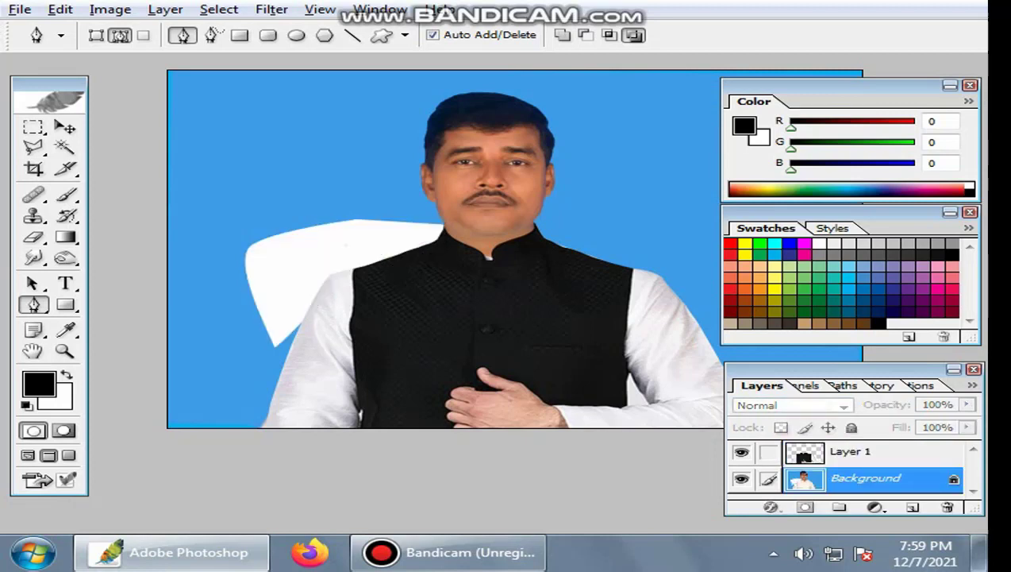
pyautogui.hotkey('ctrl', 'z')
pyautogui.press('i')
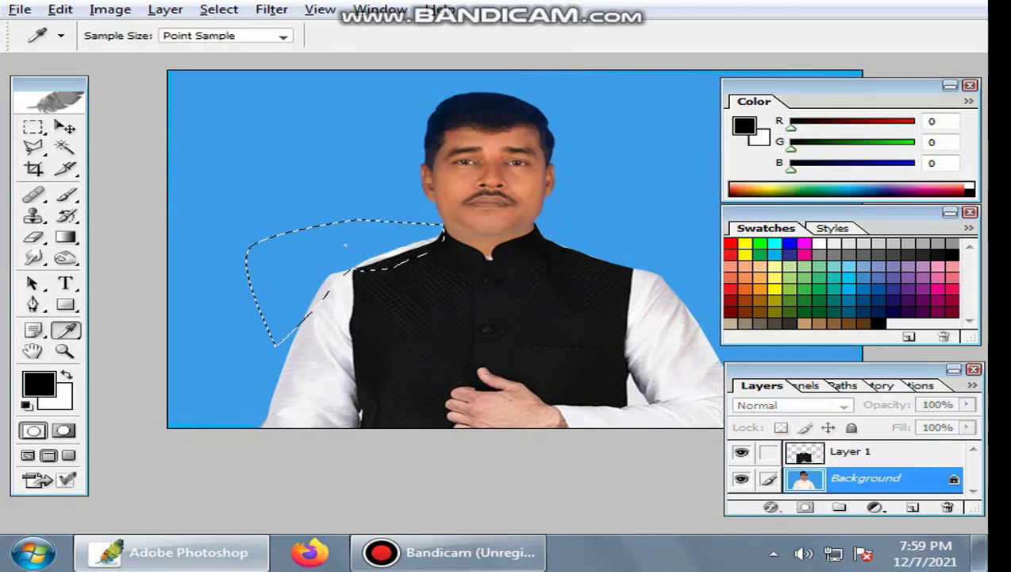
pyautogui.click(345, 245)
pyautogui.press('Delete')
pyautogui.hotkey('ctrl', 'z')
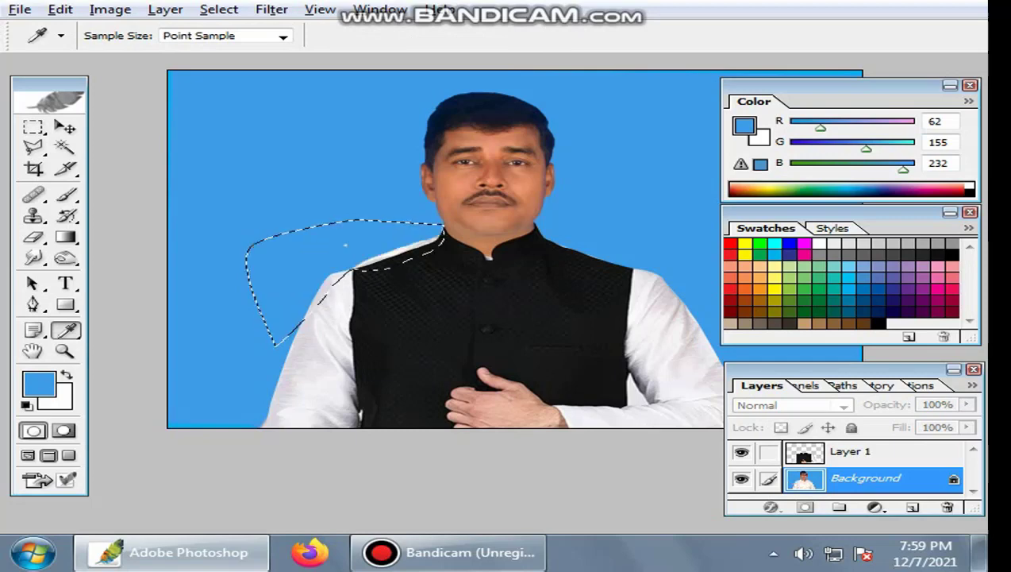
pyautogui.hotkey('ctrl', 'd')
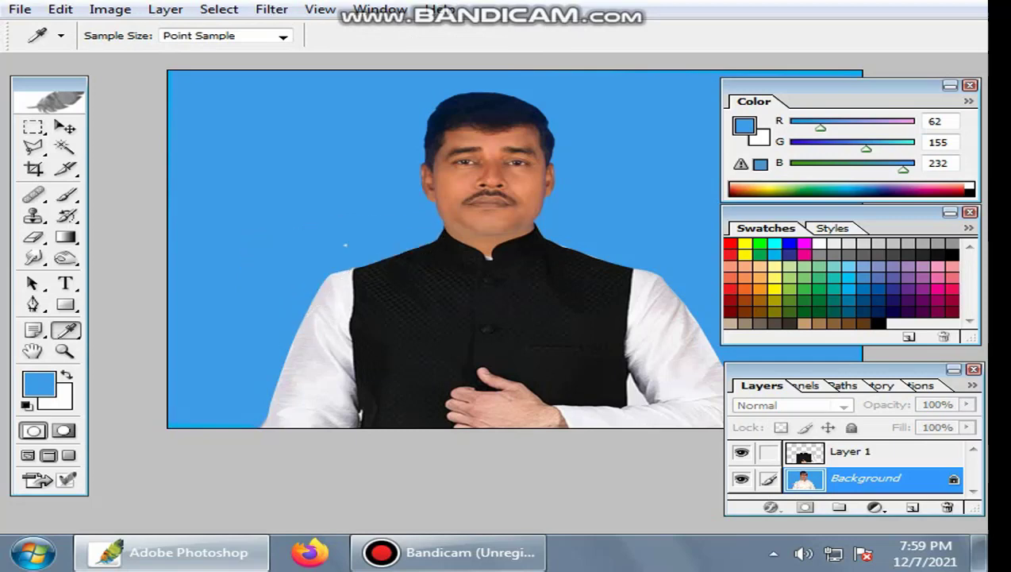
pyautogui.hotkey('ctrl', '+')
pyautogui.hotkey('ctrl', '+')
pyautogui.hotkey('ctrl', '+')
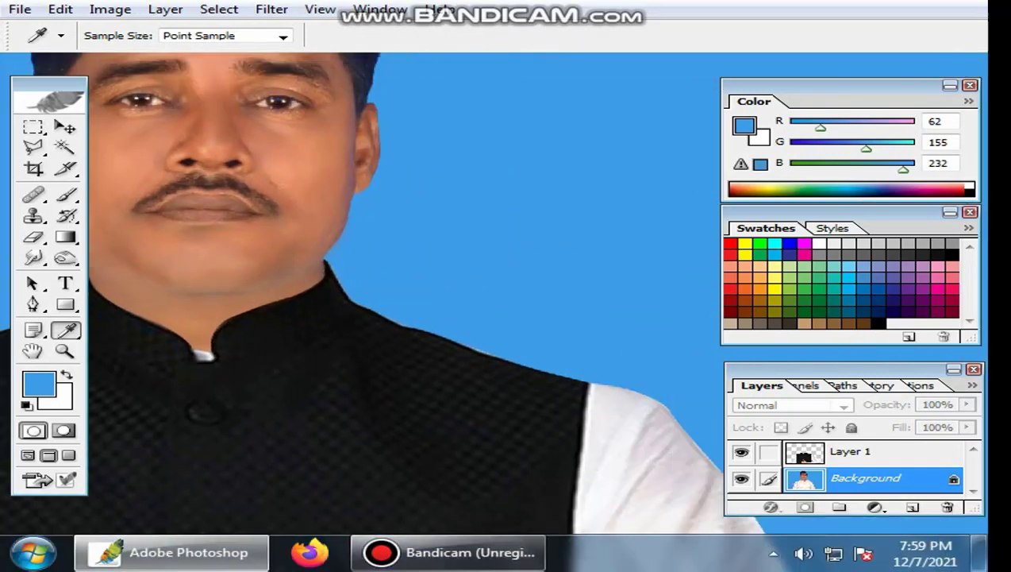
pyautogui.hotkey('ctrl', '+')
pyautogui.hotkey('ctrl', '+')
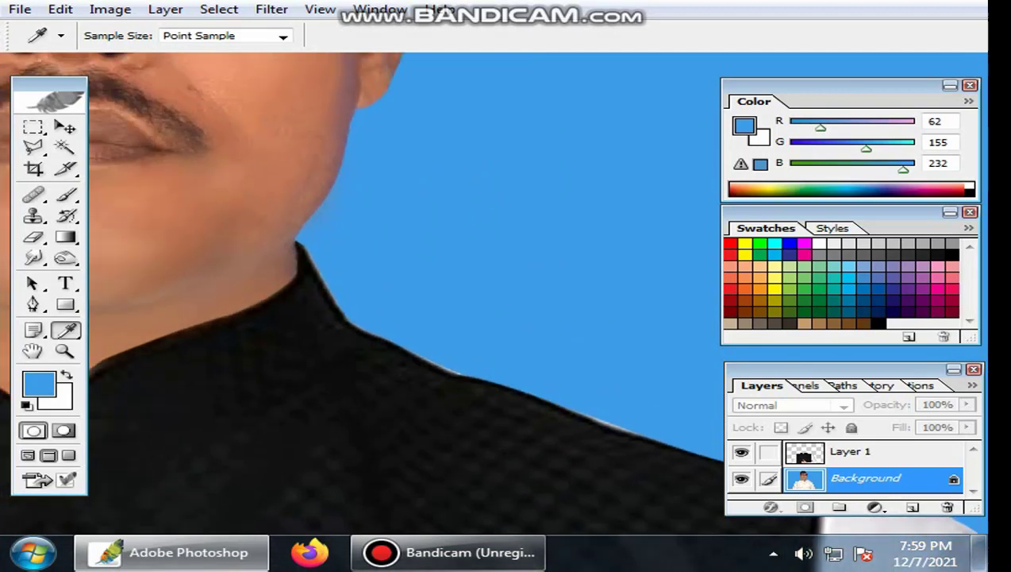
# - Trace a closed Pen path along the right collar and shoulder edge, select it, then deselect
pyautogui.press('o')
pyautogui.press('p')
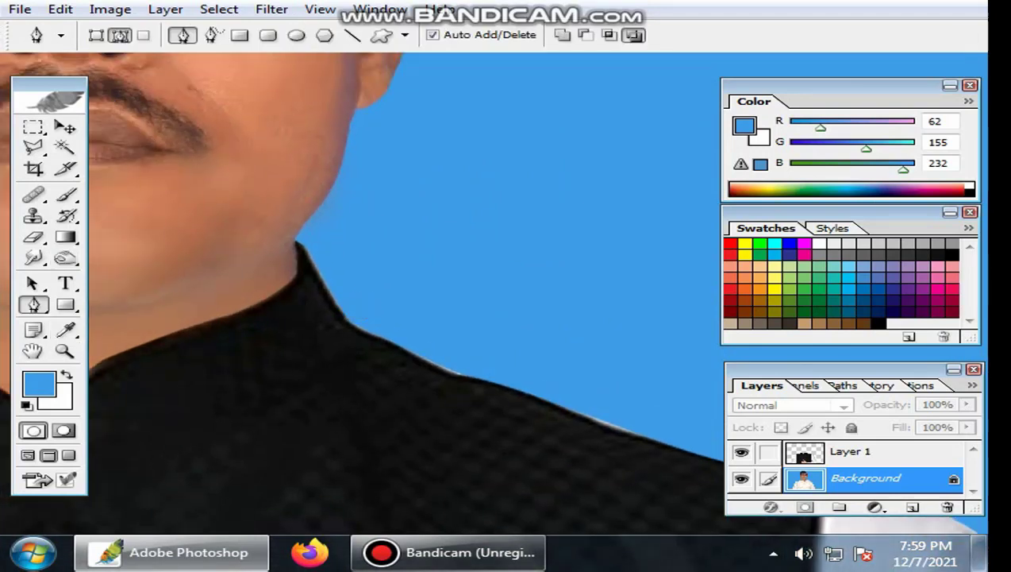
pyautogui.click(450, 397)
pyautogui.moveTo(477, 397); pyautogui.dragTo(291, 267)
pyautogui.moveTo(488, 339)
pyautogui.mouseDown()
pyautogui.moveTo(519, 350)
pyautogui.moveTo(326, 212)
pyautogui.mouseUp()
pyautogui.click(433, 230)
pyautogui.click(530, 259)
pyautogui.click(610, 300)
pyautogui.moveTo(520, 158)
pyautogui.mouseDown()
pyautogui.moveTo(640, 388)
pyautogui.moveTo(618, 369)
pyautogui.mouseUp()
pyautogui.click(350, 237)
pyautogui.click(96, 227)
pyautogui.hotkey('ctrl', 'Return')
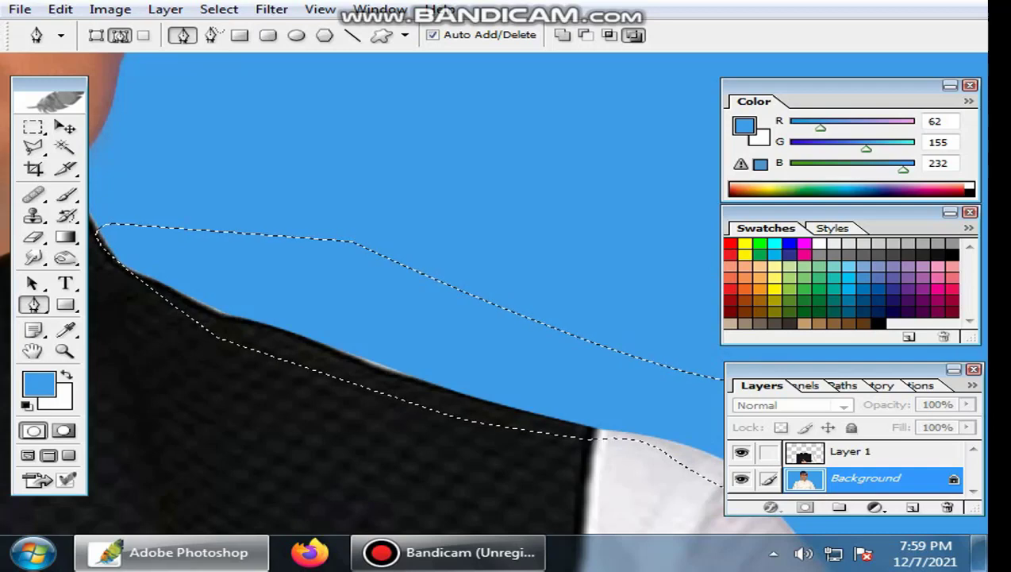
pyautogui.hotkey('ctrl', 'd')
# - Zoom in and out, including print size, to inspect the whole portrait
pyautogui.hotkey('ctrl', '-')
pyautogui.hotkey('ctrl', '-')
pyautogui.hotkey('ctrl', '-')
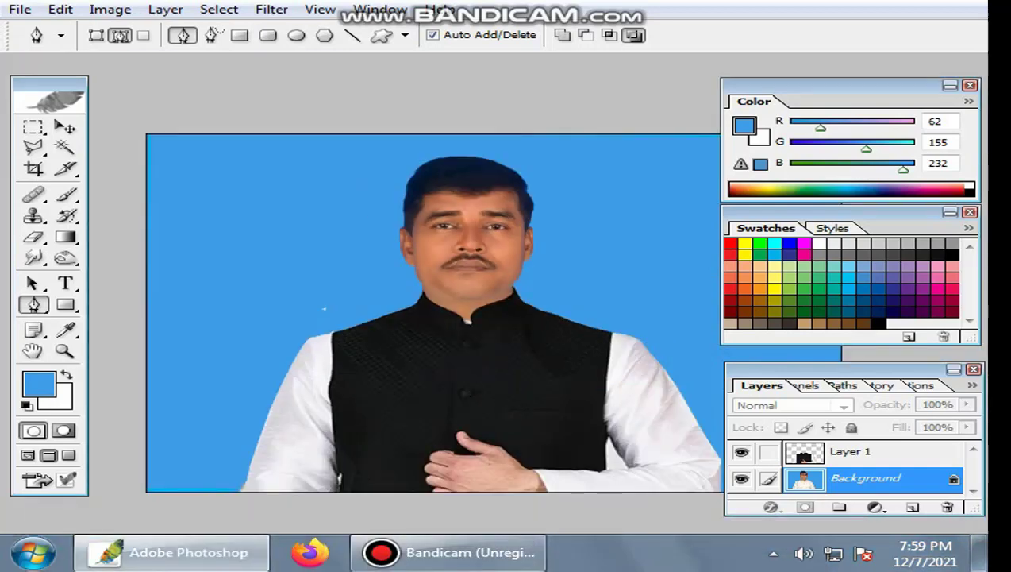
pyautogui.hotkey('ctrl', '+')
pyautogui.hotkey('ctrl', '+')
pyautogui.hotkey('ctrl', '+')
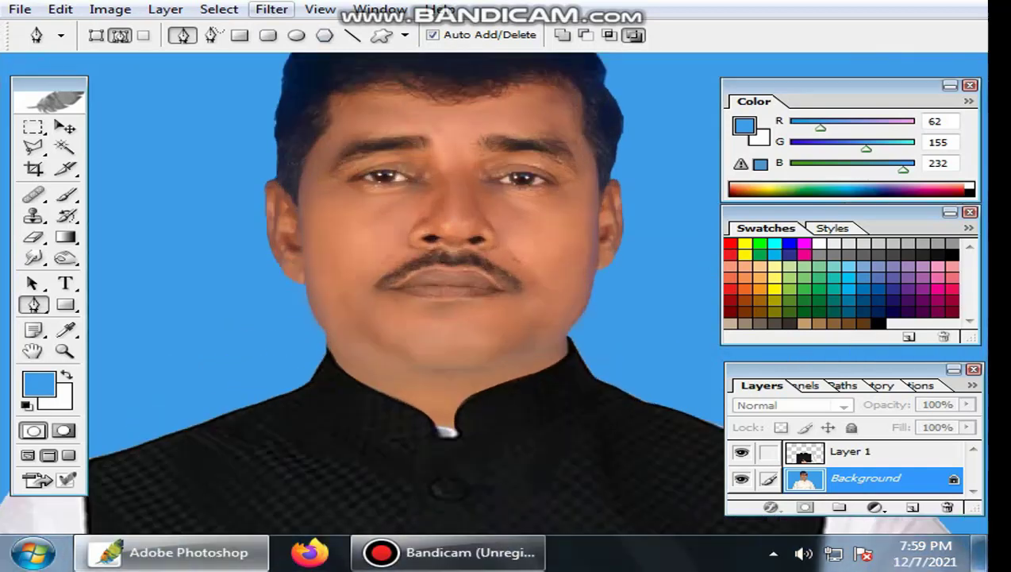
pyautogui.click(272, 9)
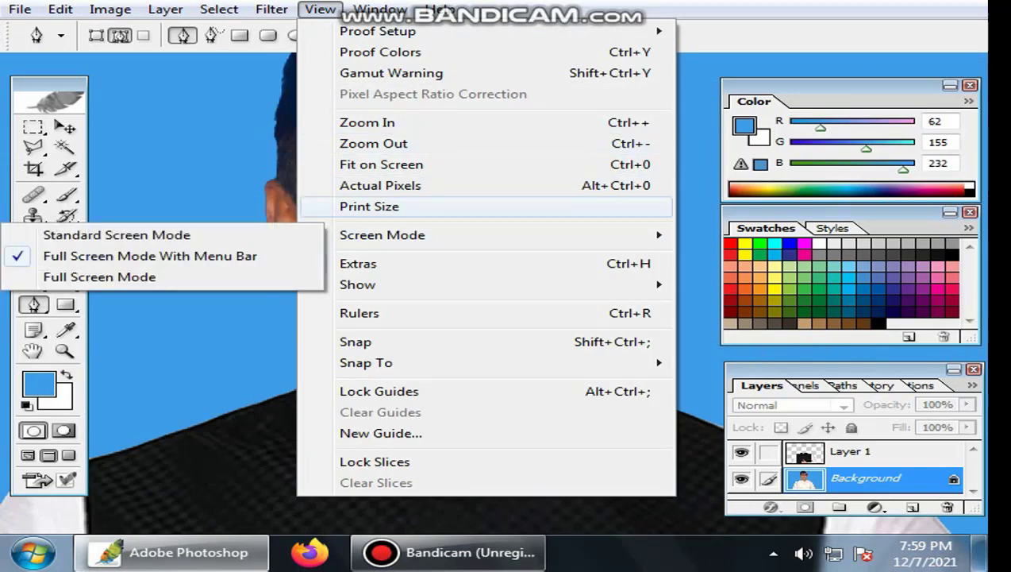
pyautogui.click(369, 206)
pyautogui.hotkey('ctrl', '-')
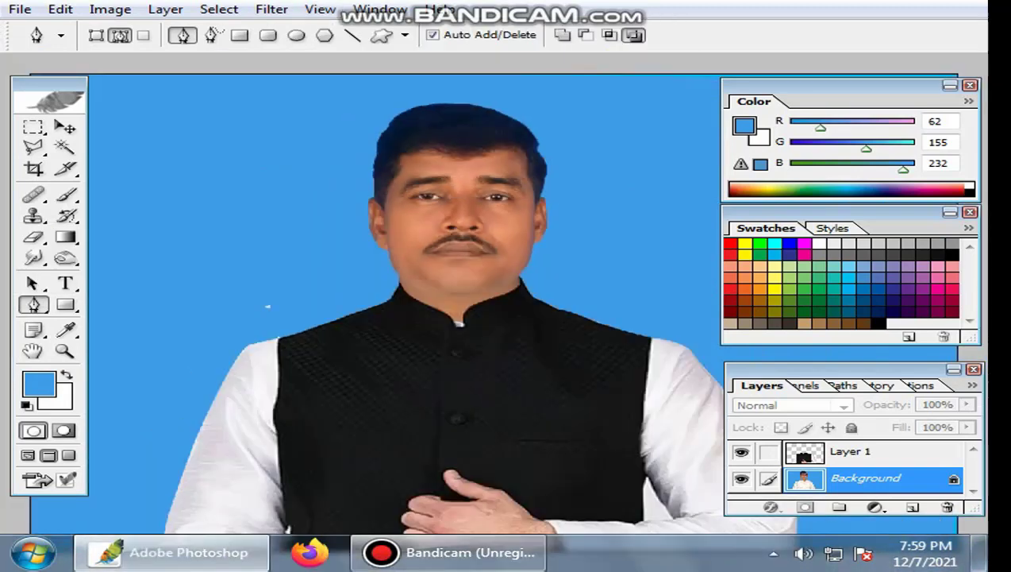
pyautogui.hotkey('ctrl', '-')
pyautogui.hotkey('ctrl', '+')
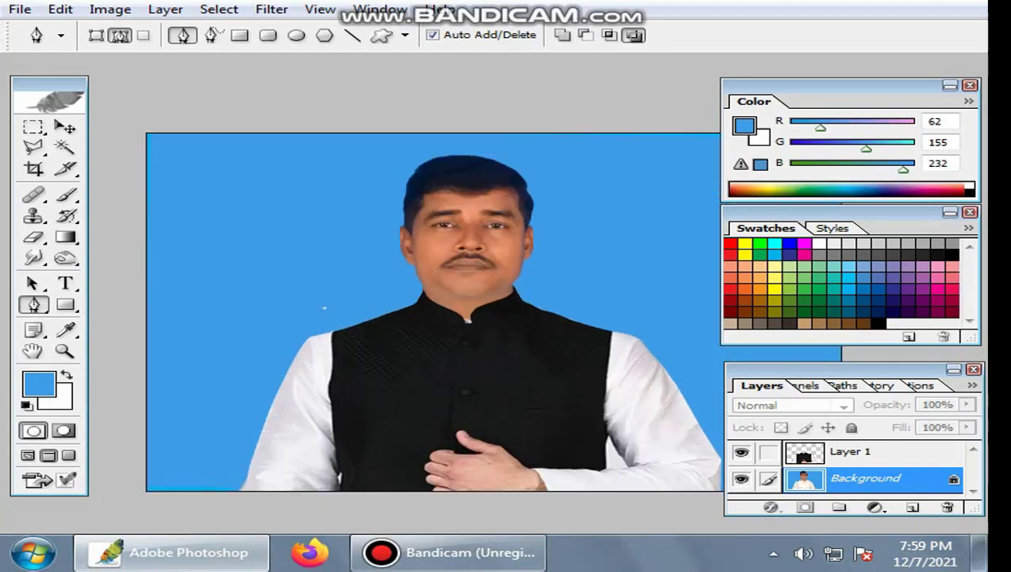
pyautogui.click(20, 9)
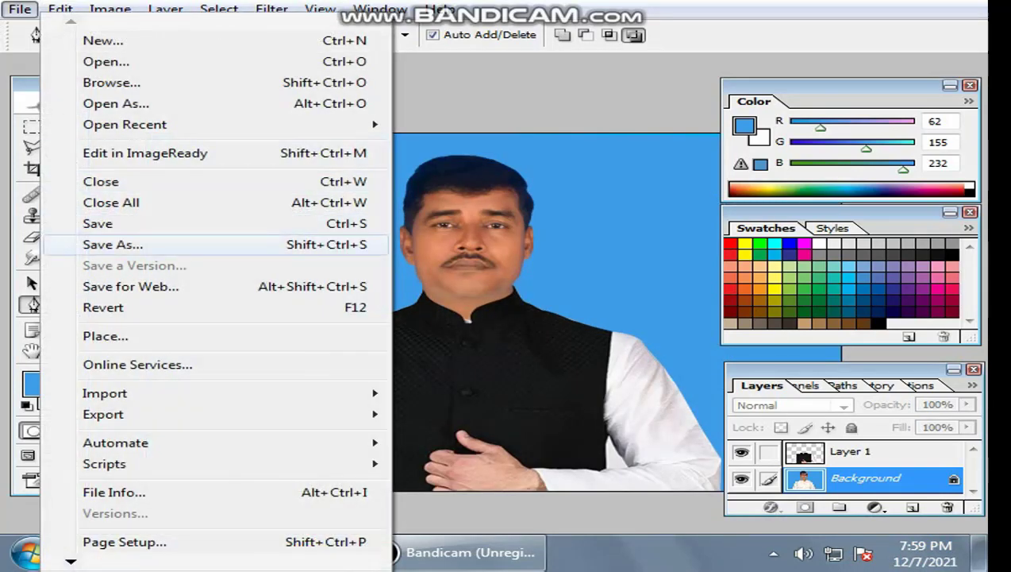
pyautogui.click(95, 243)
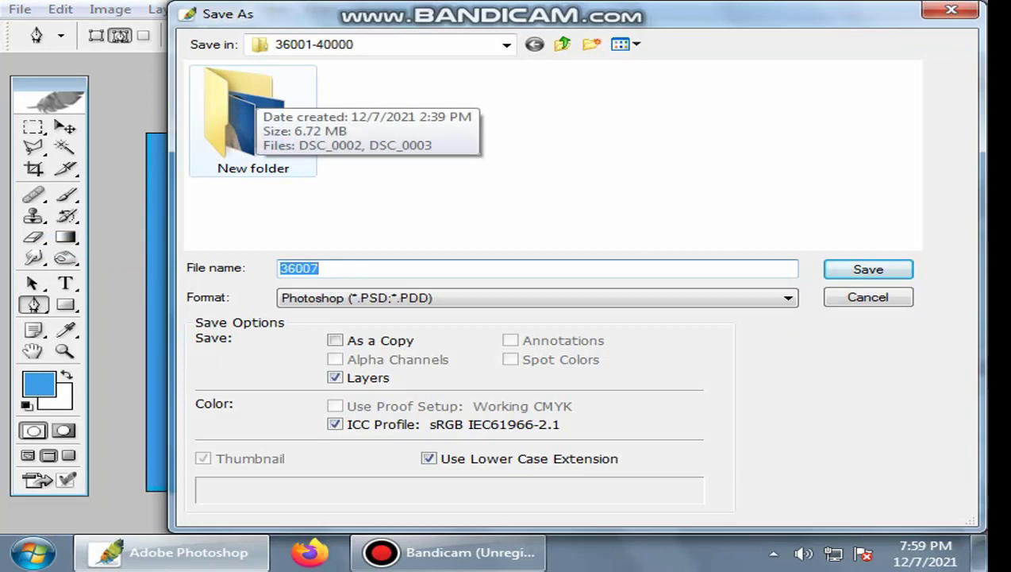
pyautogui.click(507, 45)
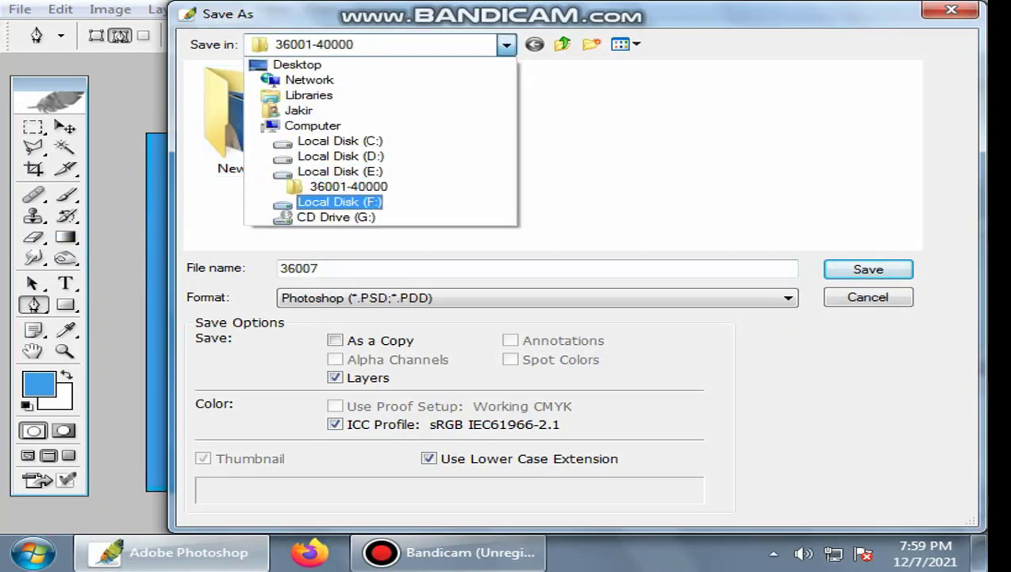
pyautogui.click(348, 186)
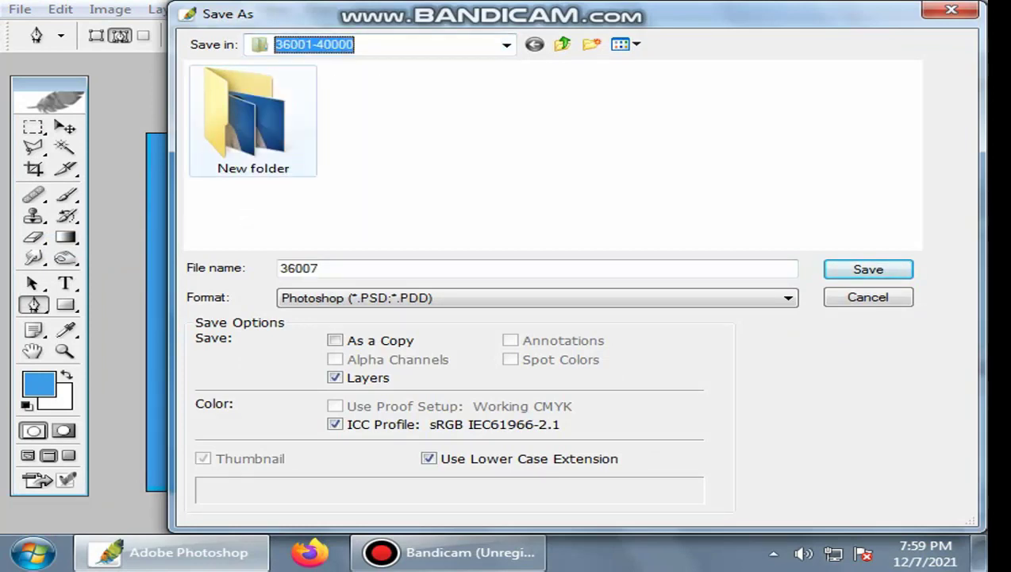
pyautogui.click(538, 297)
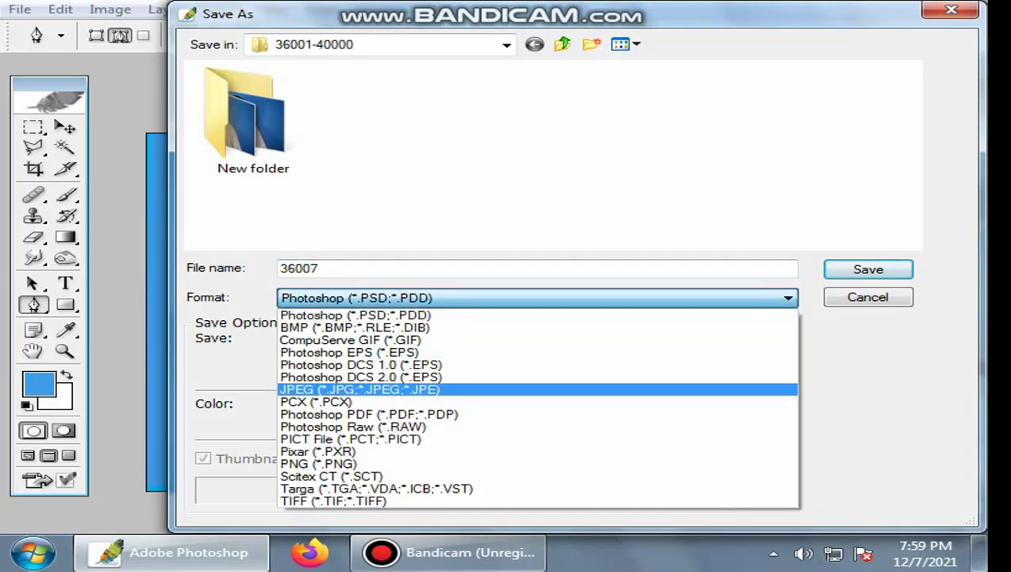
pyautogui.click(341, 388)
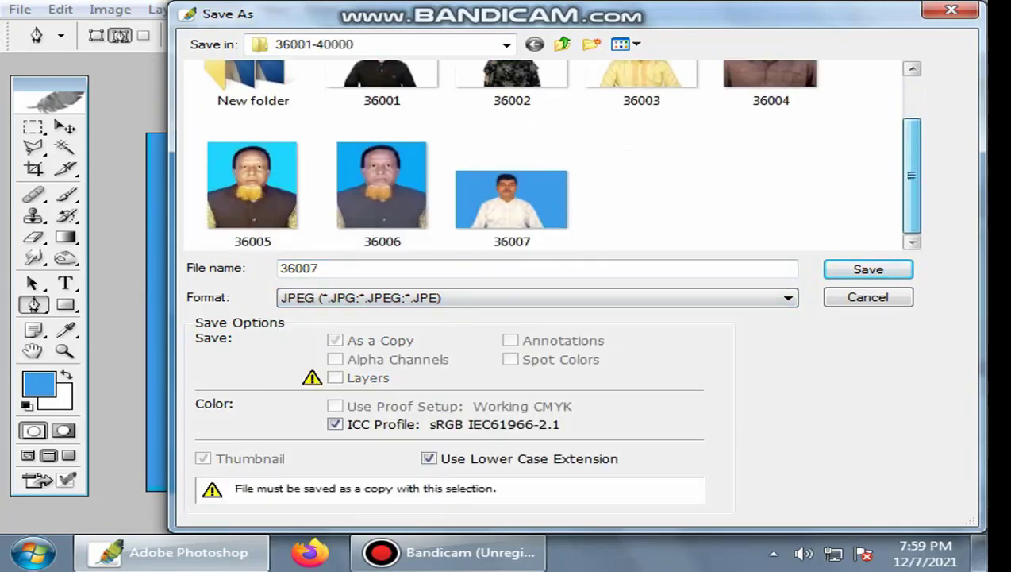
pyautogui.click(318, 268)
pyautogui.press('BackSpace')
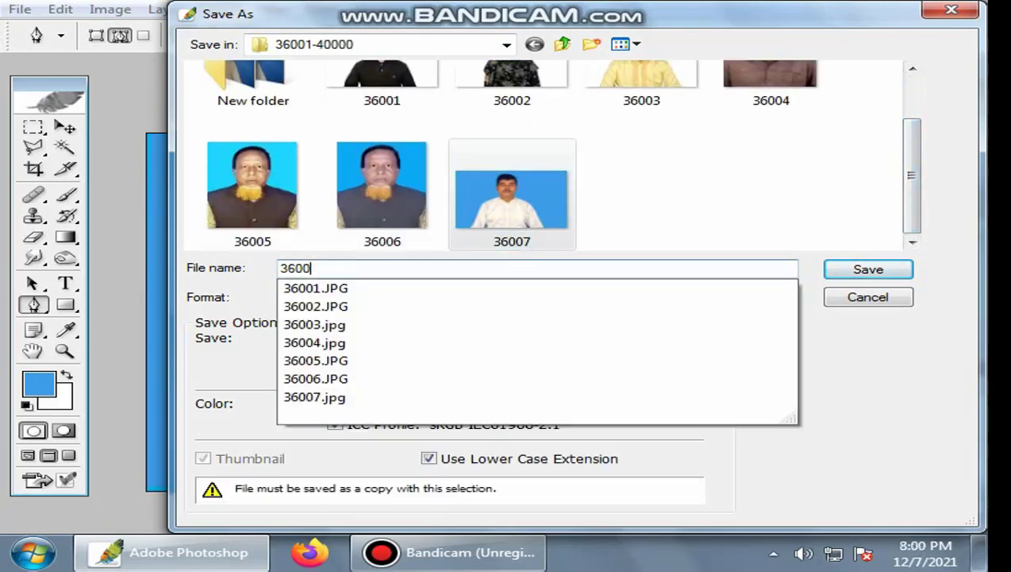
pyautogui.write('8')
pyautogui.press('Return')
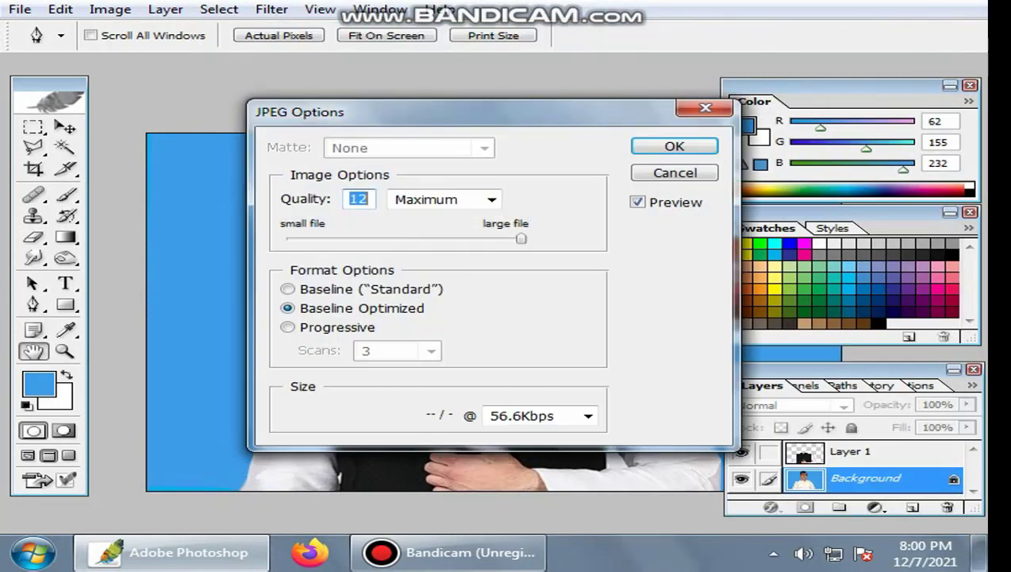
# - Set JPEG quality to 8 (High) and confirm
pyautogui.write('8')
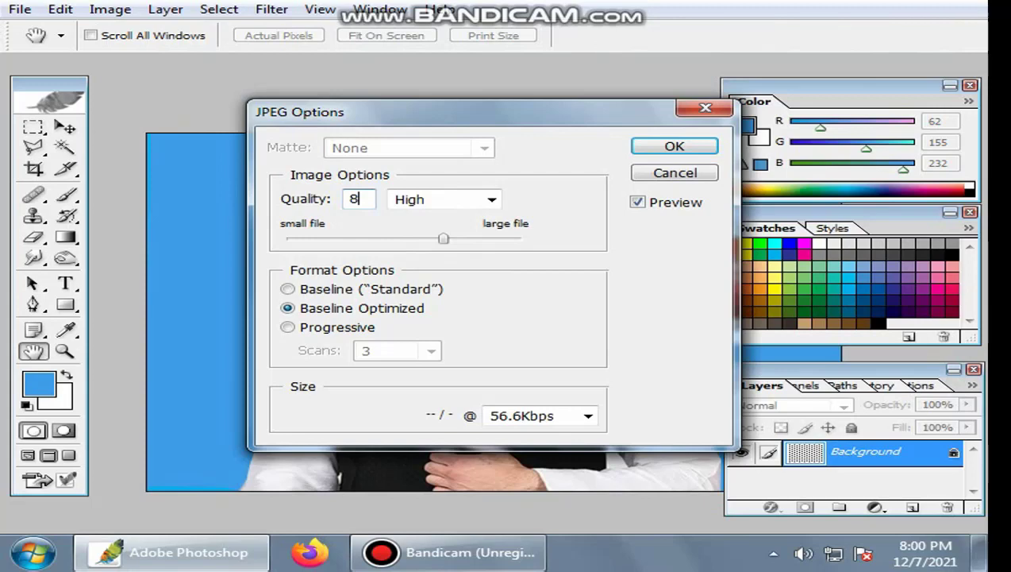
pyautogui.press('Return')
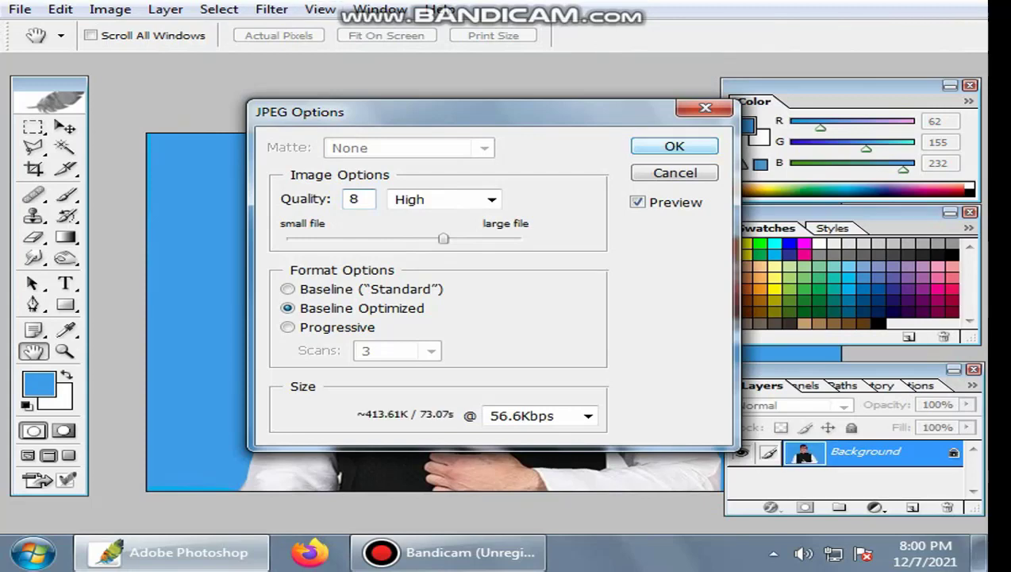
pyautogui.press('p')
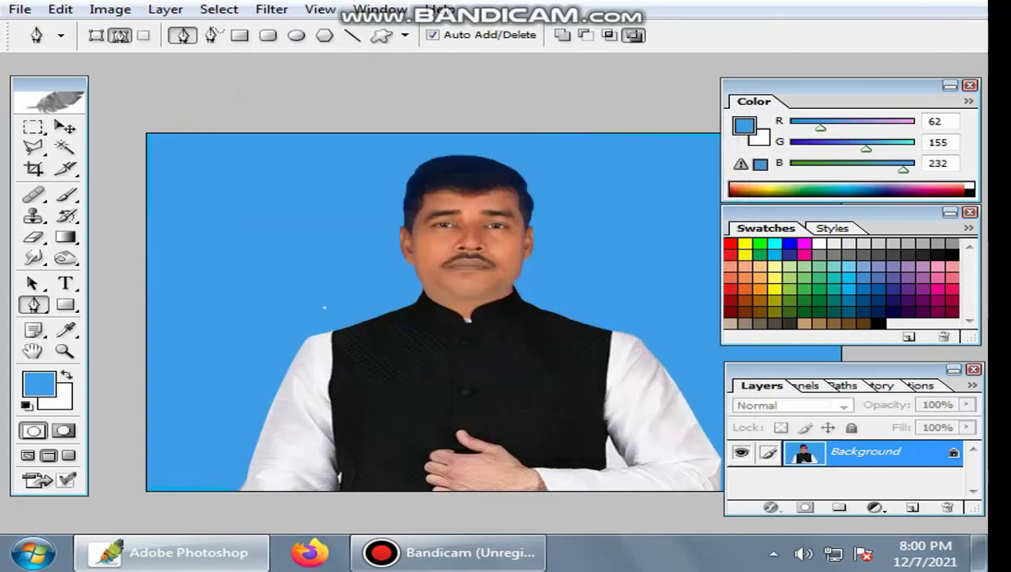
# - Restore Layer 1 and try a slight Curves brightening before closing the dialog
pyautogui.hotkey('ctrl', 'j')
pyautogui.hotkey('ctrl', '-')
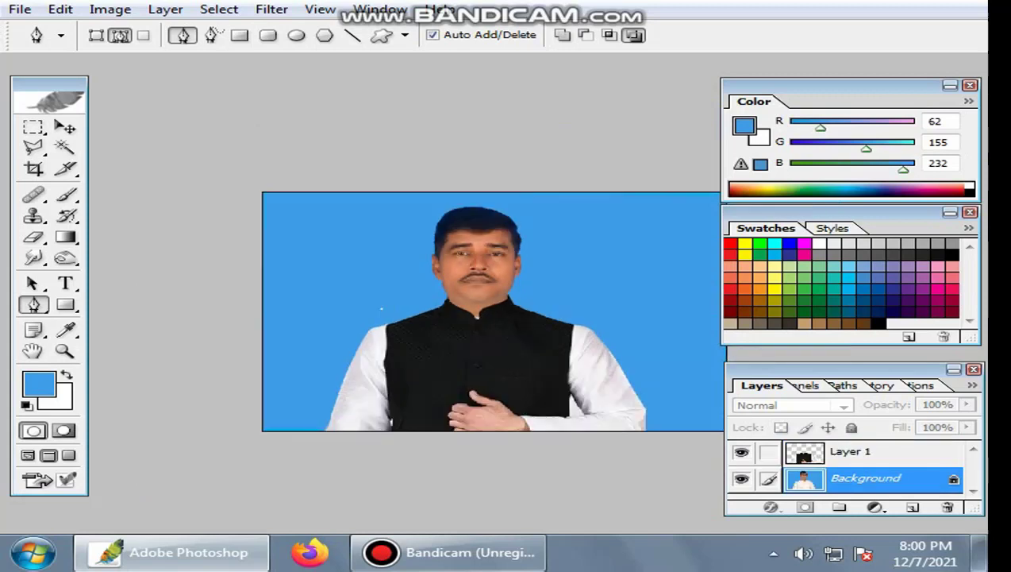
pyautogui.hotkey('ctrl', '-')
pyautogui.hotkey('ctrl', '+')
pyautogui.hotkey('ctrl', '+')
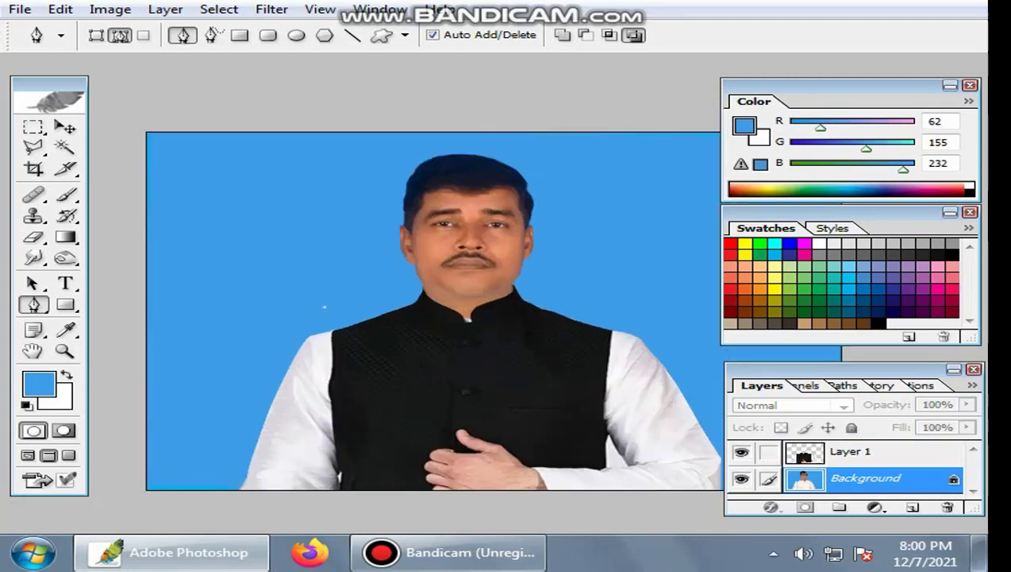
pyautogui.hotkey('ctrl', 'm')
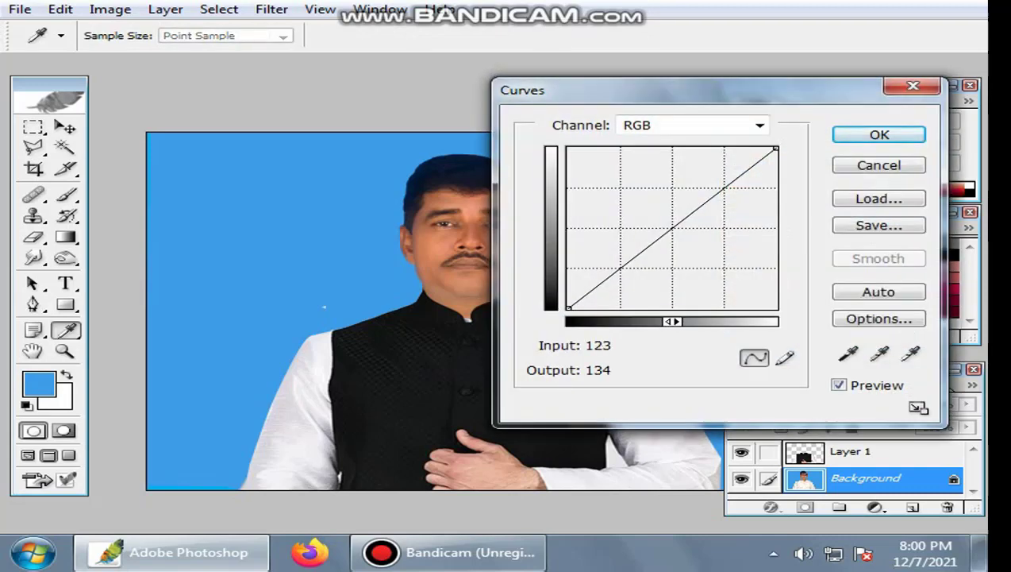
pyautogui.click(669, 225)
pyautogui.press('Return')
pyautogui.press('p')
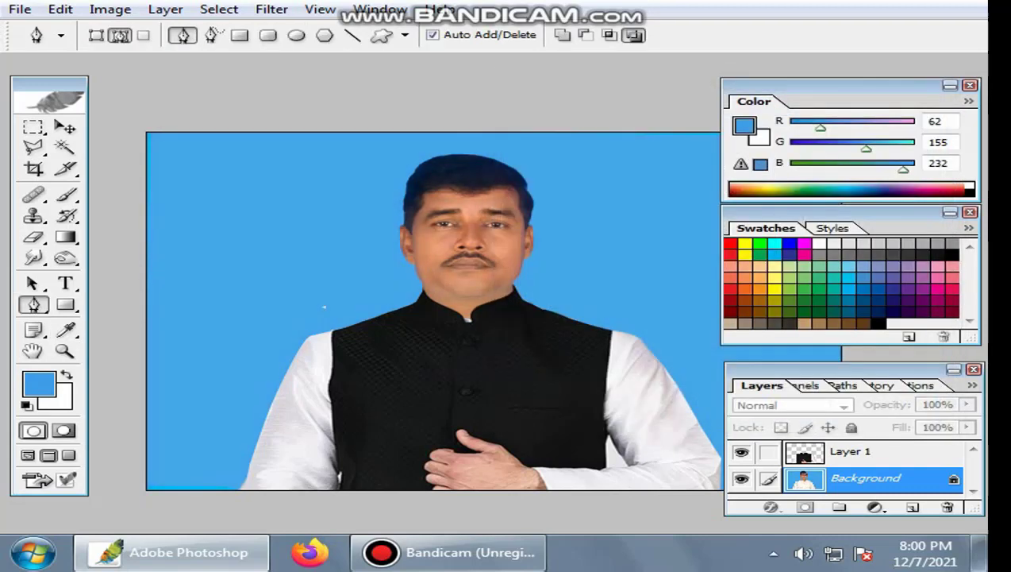
# - Return to standard screen mode and close 36007.jpg without saving
pyautogui.press('f')
pyautogui.press('f')
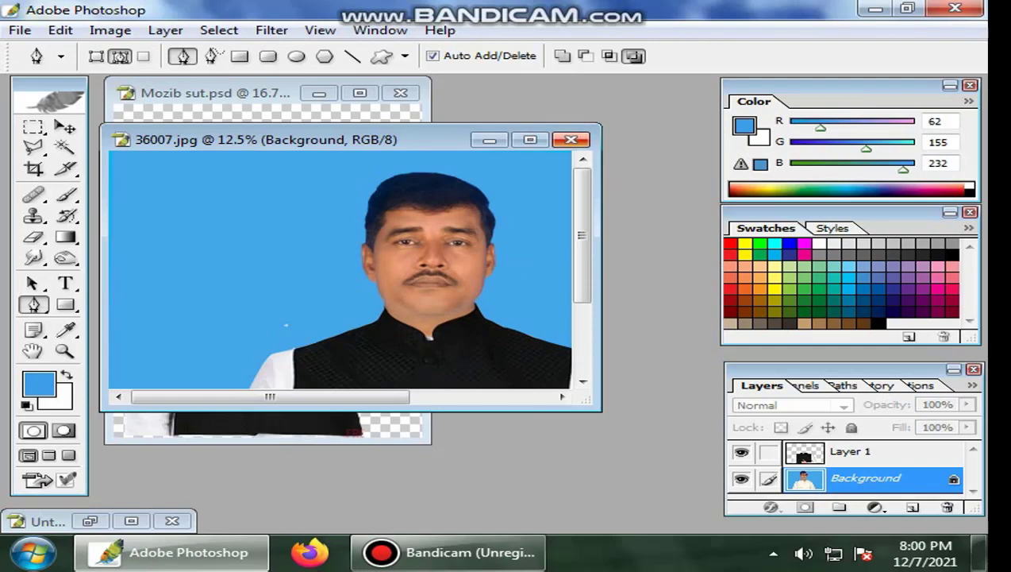
pyautogui.click(570, 139)
pyautogui.click(515, 241)
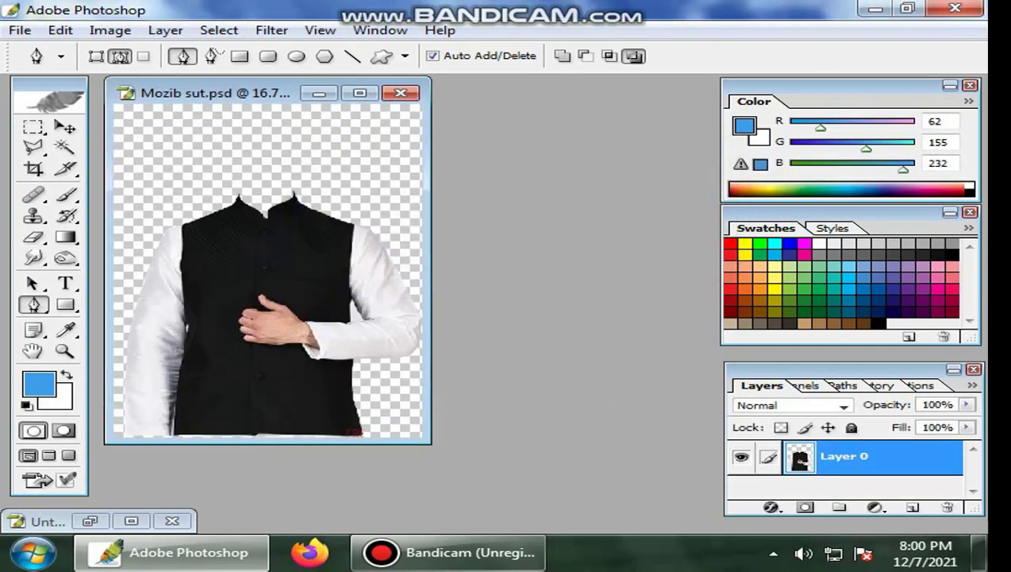